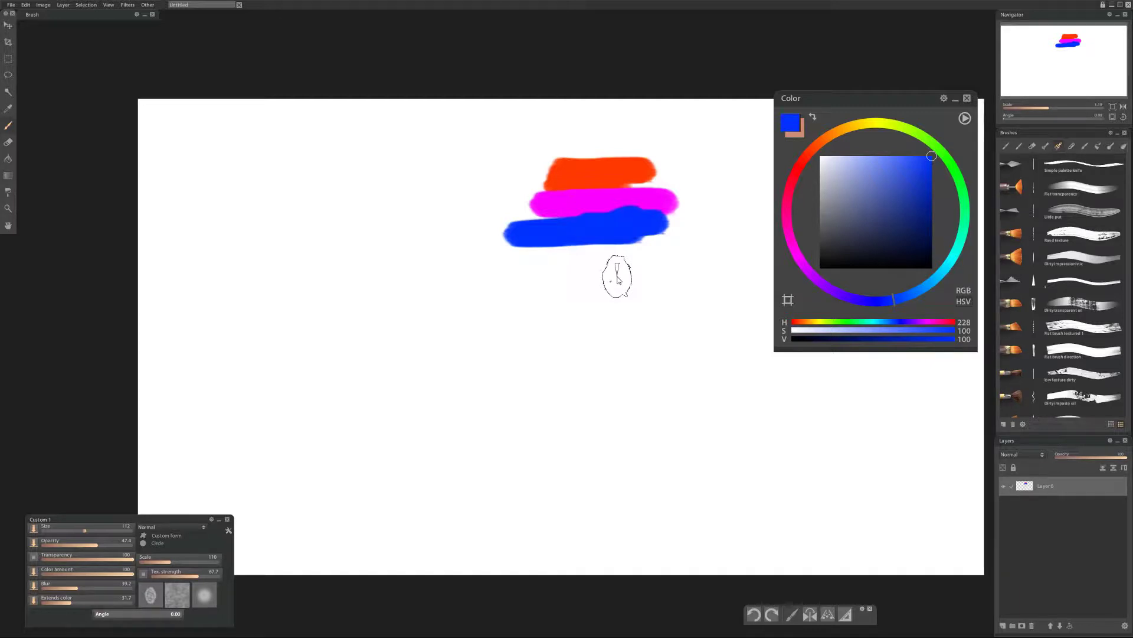
Step: Shift the Color panel a short distance left over the canvas
left_click_drag(856, 98, 813, 101)
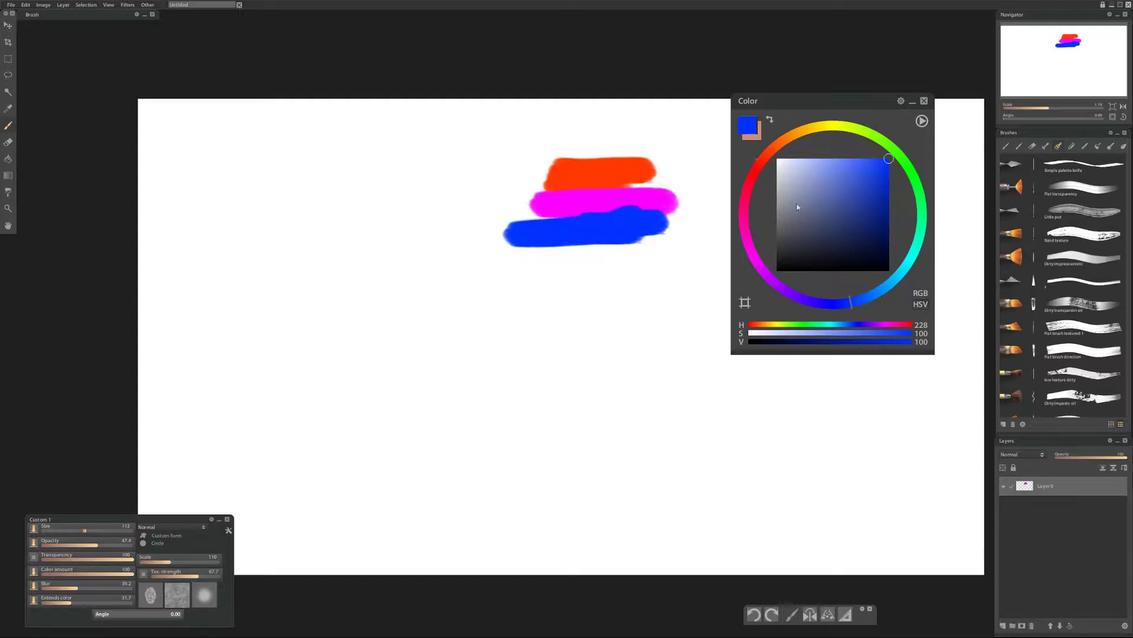
Step: Turn on the recent colours row, then sample orange-red (H 13, S 100, V 100) from the top stroke
left_click(901, 102)
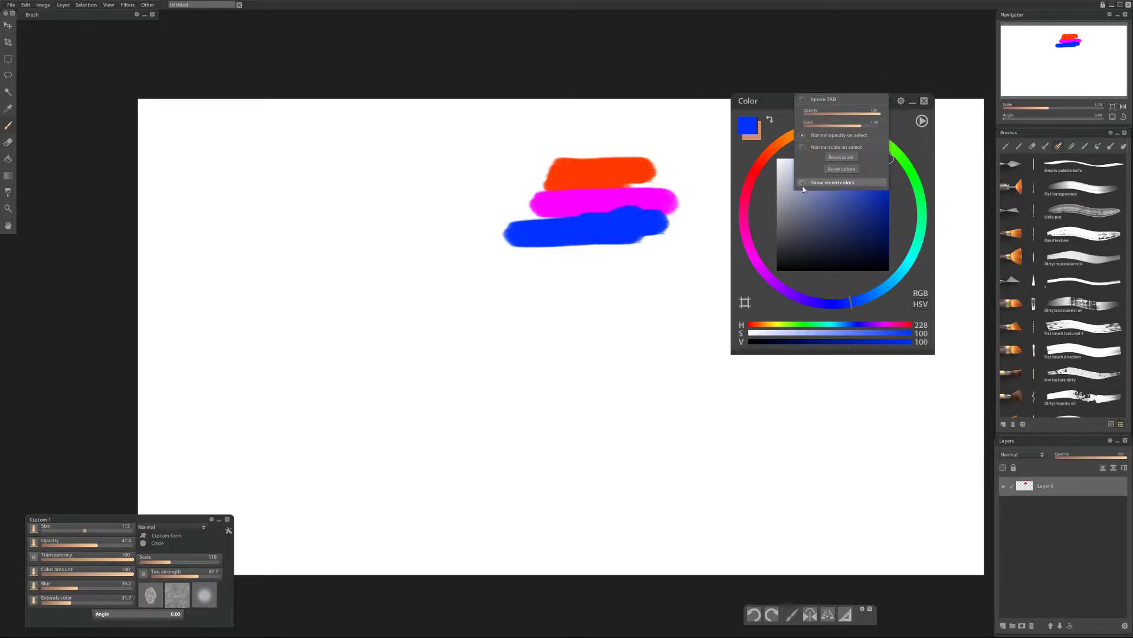
left_click(804, 183)
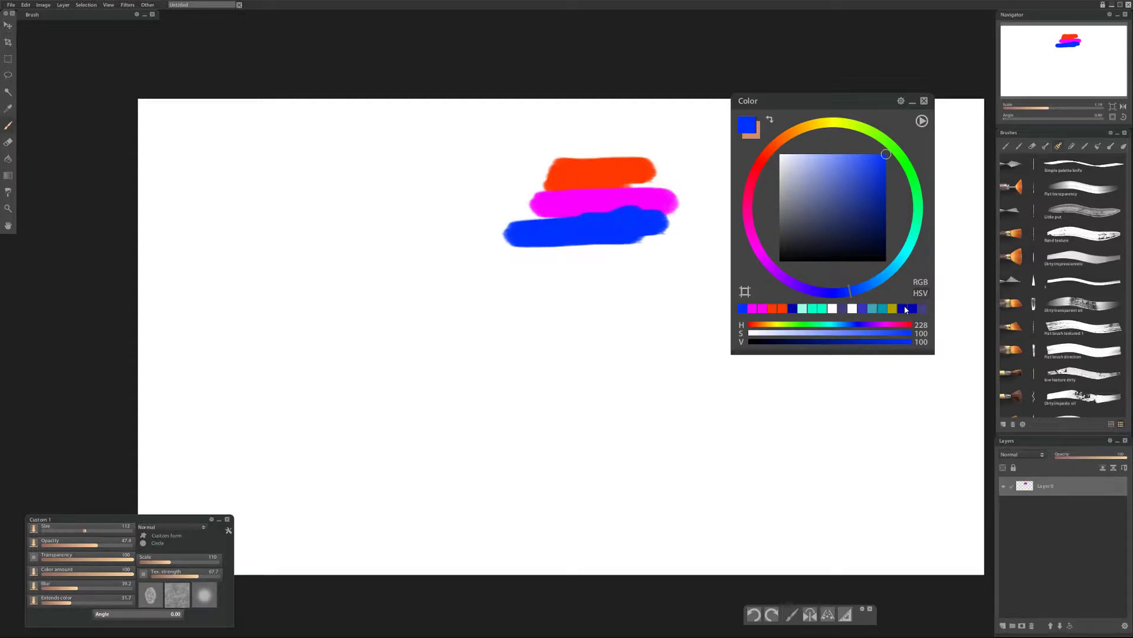
left_click(569, 255, "alt")
left_click(587, 233, "alt")
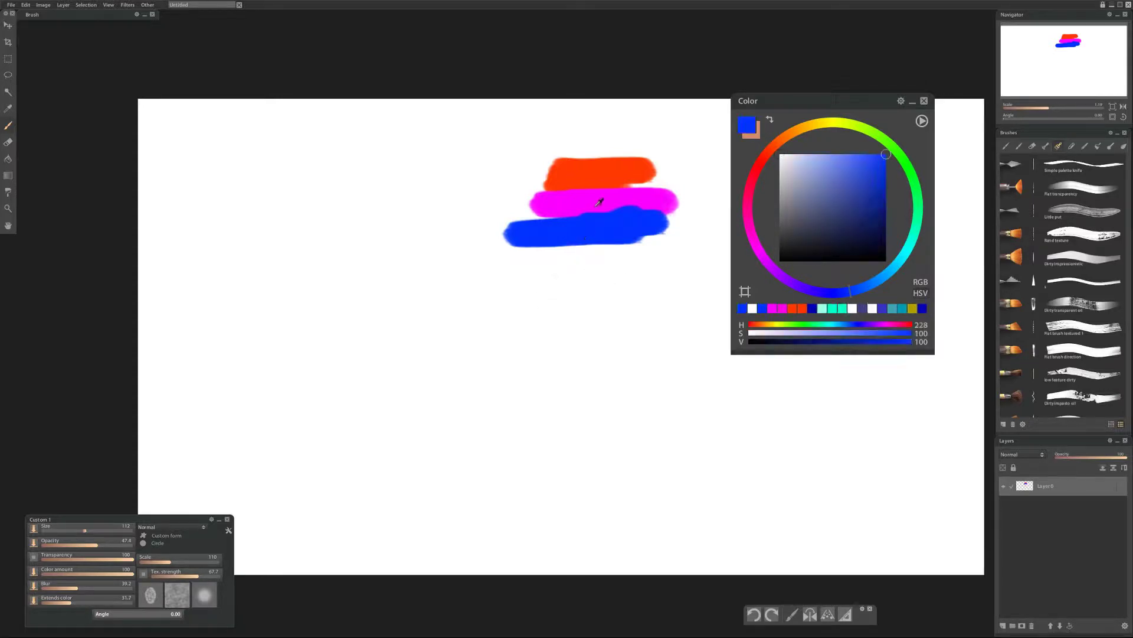
left_click(598, 202, "alt")
left_click(615, 170, "alt")
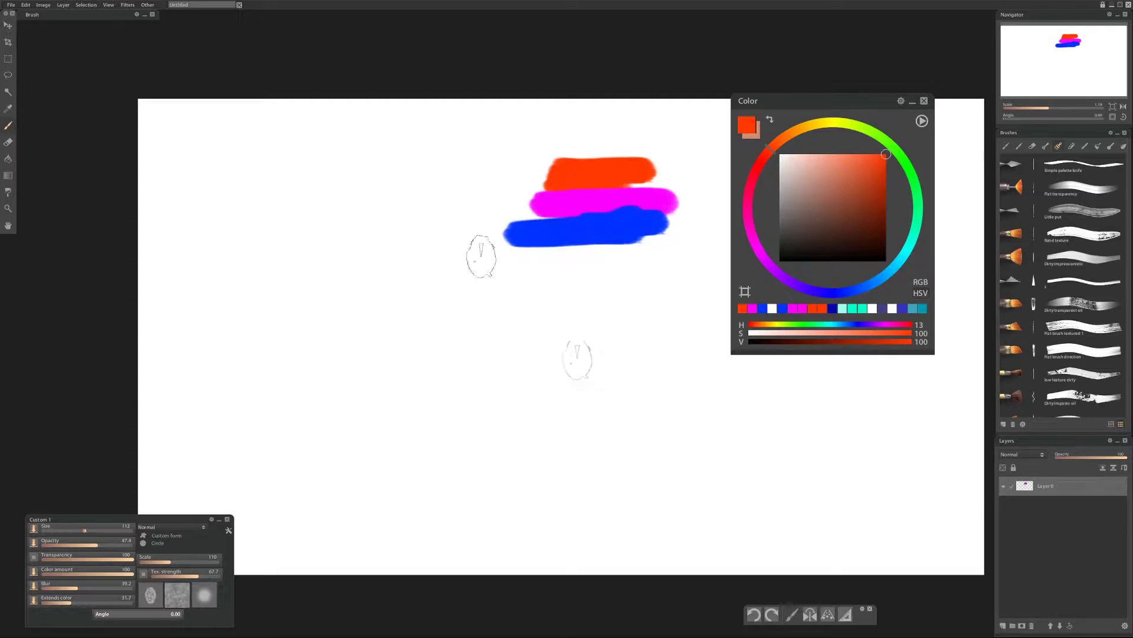
left_click(108, 5)
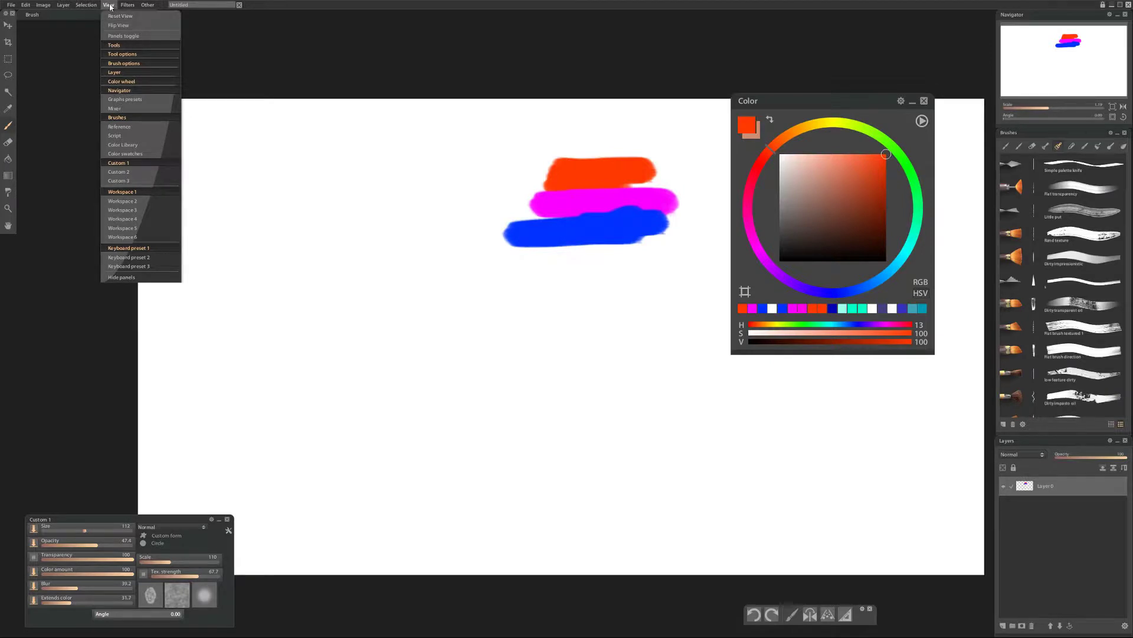
Step: Show the Color Swatches panel over the canvas with the Quad gradient folder expanded
left_click(160, 156)
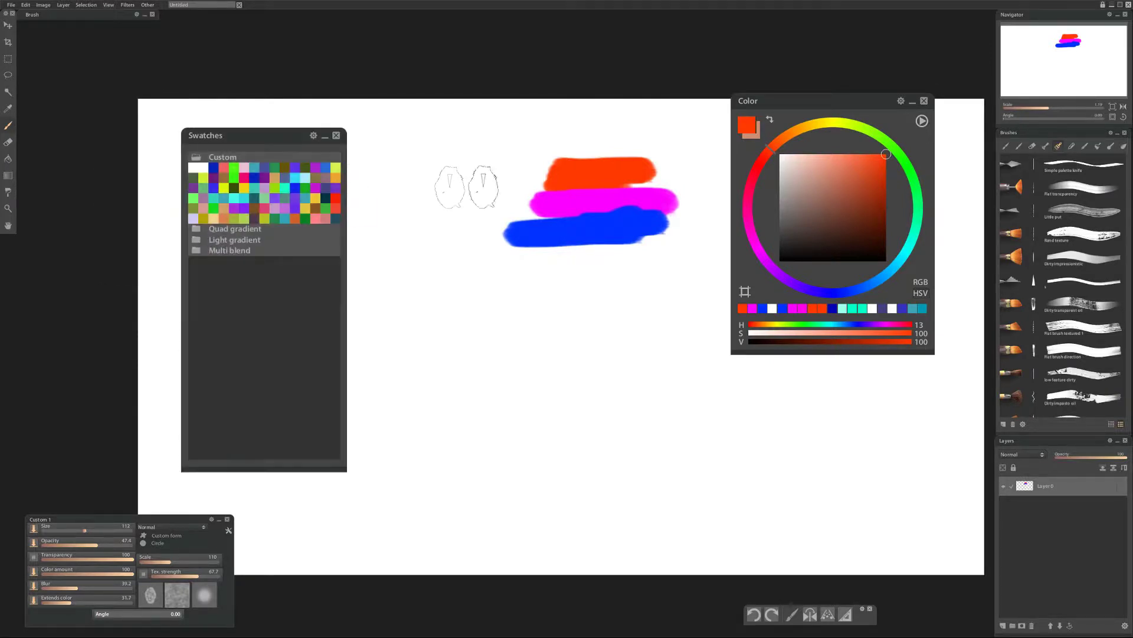
left_click_drag(263, 146, 338, 169)
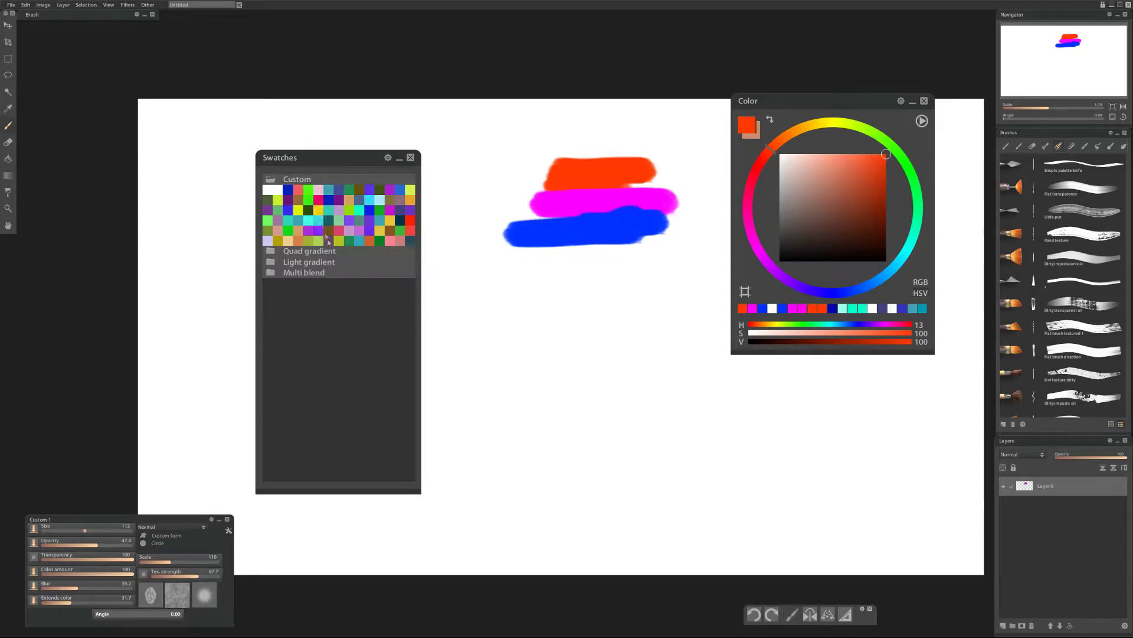
left_click(299, 255)
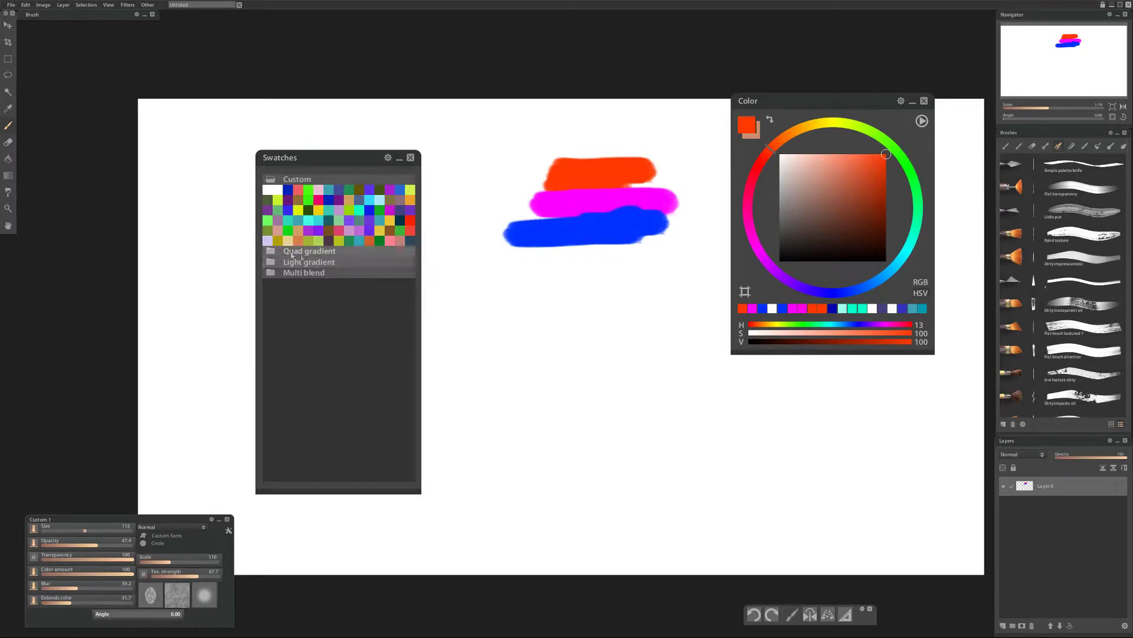
left_click(307, 415)
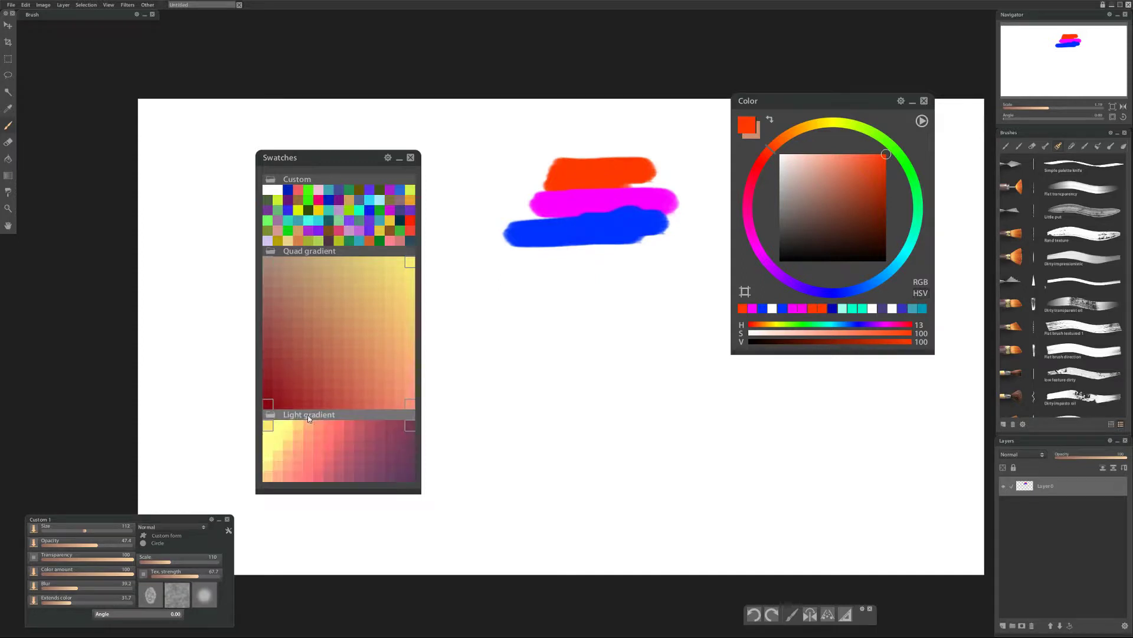
left_click(308, 414)
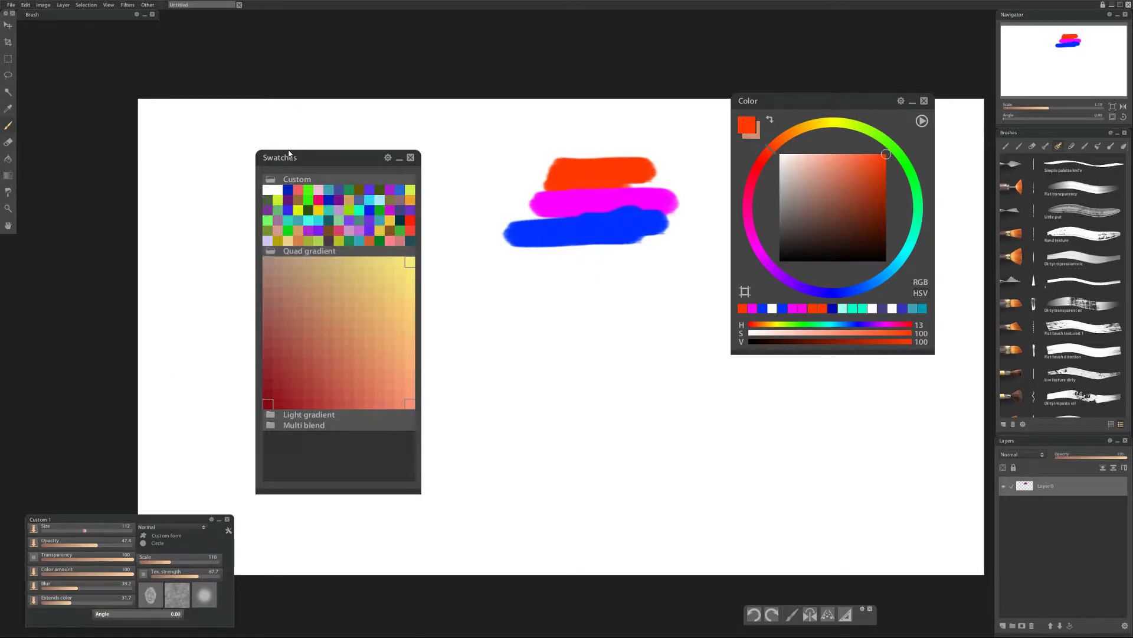
left_click_drag(289, 154, 300, 149)
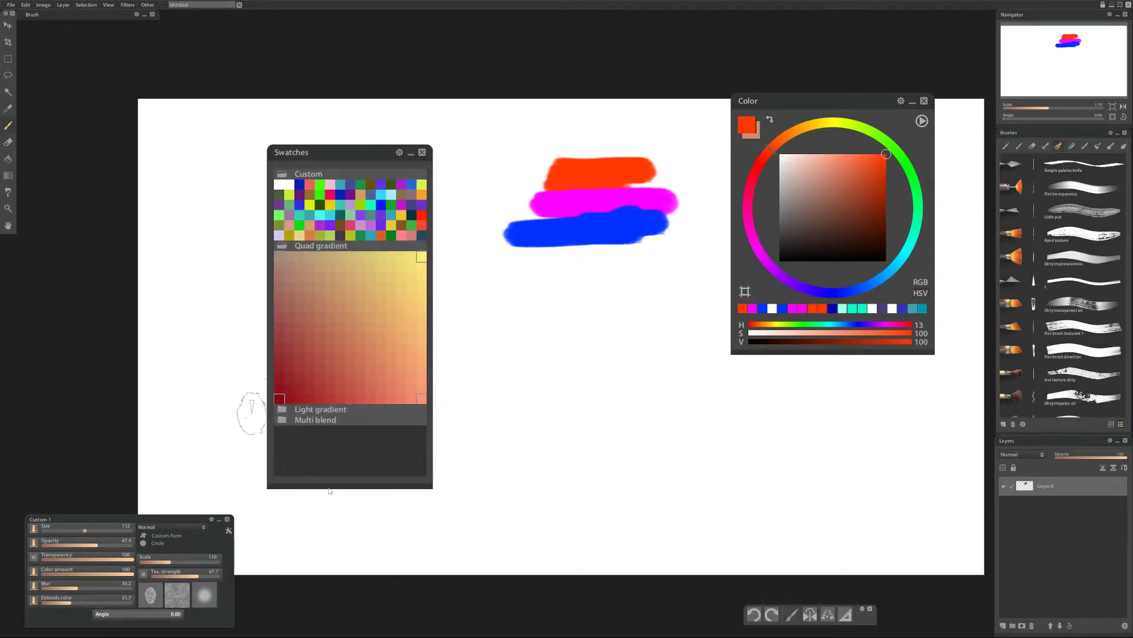
Step: Try several Custom swatch colours, including dark green and blue
left_click(338, 207)
left_click(352, 197)
left_click(362, 203)
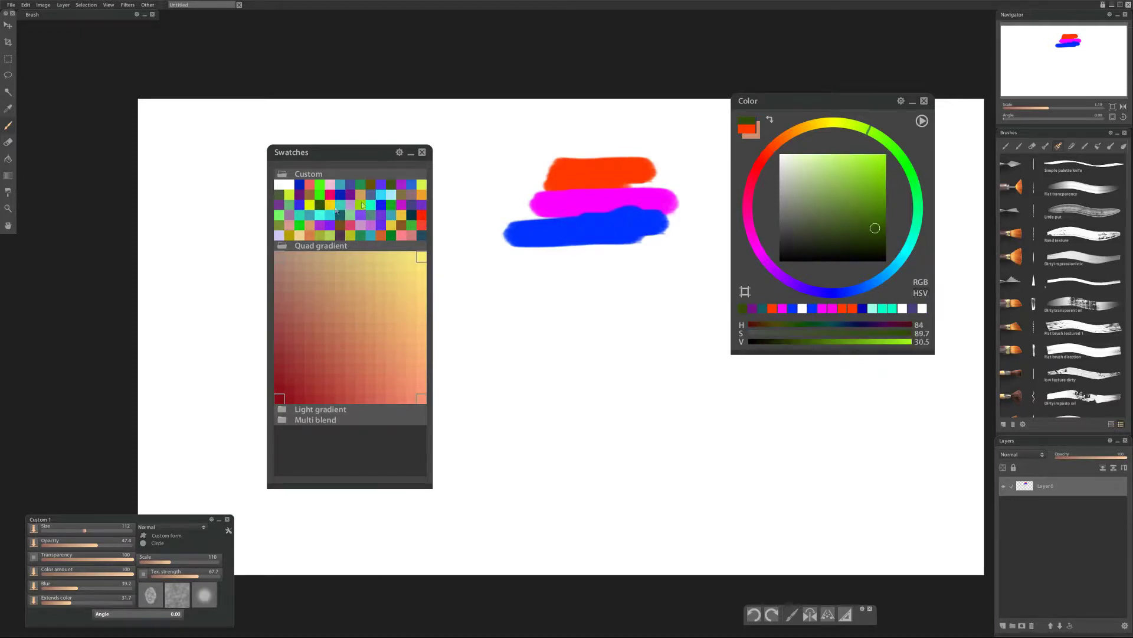
left_click(390, 195)
left_click(319, 184)
left_click(309, 204)
left_click(359, 214)
left_click(380, 205)
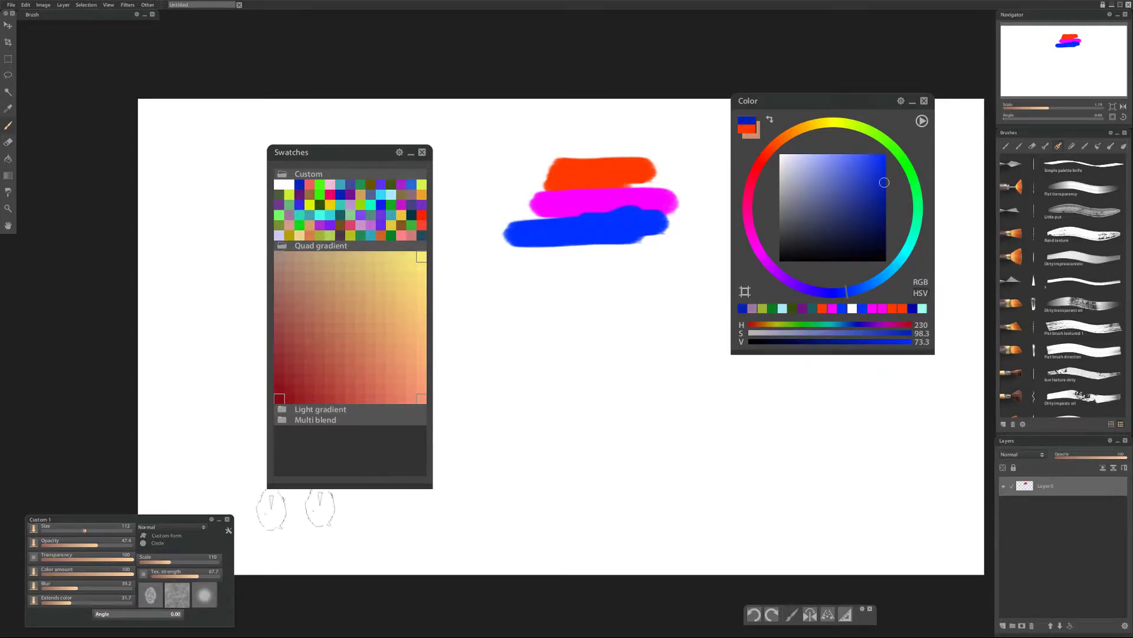
Step: Pick dark purple, switch to fill mode, then set white and return to the brush
left_click(302, 197)
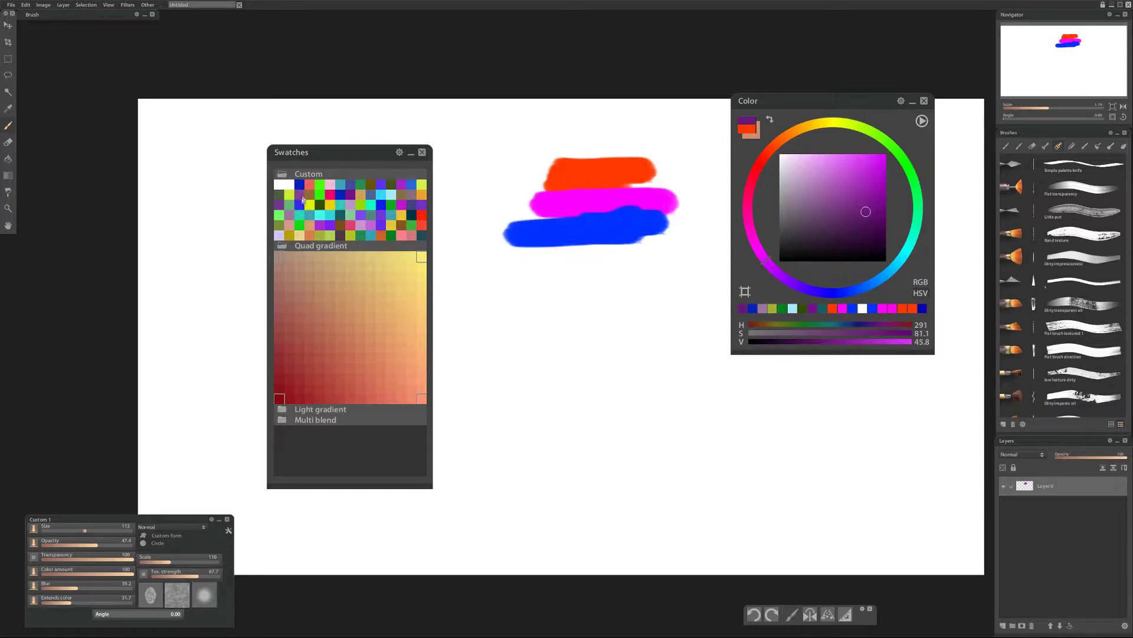
left_click(300, 195)
left_click(8, 158)
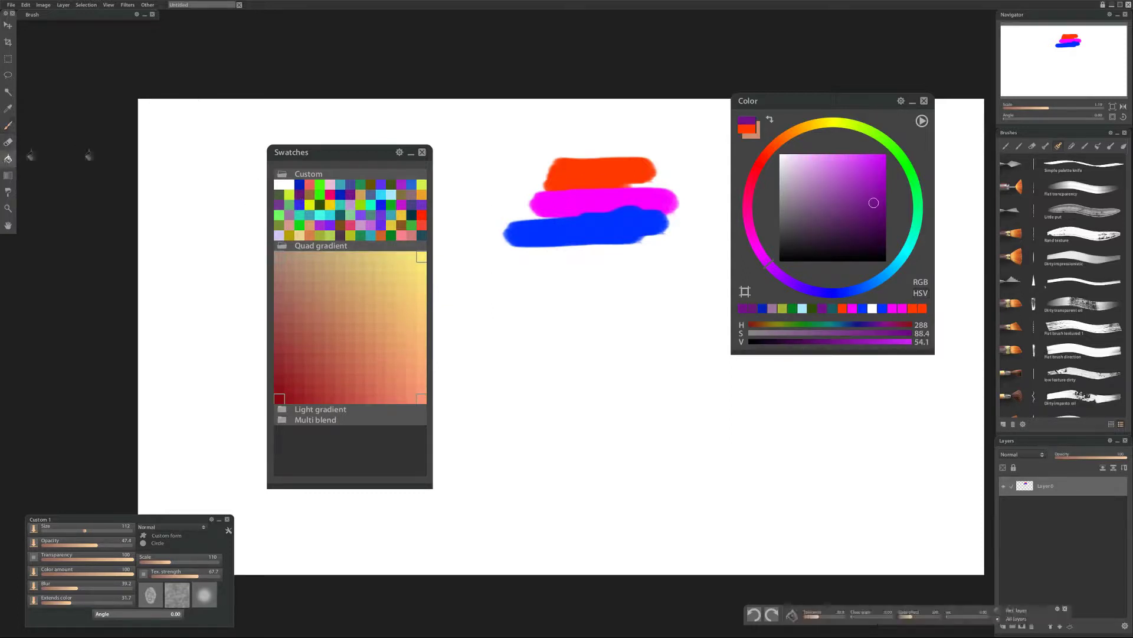
left_click(287, 184)
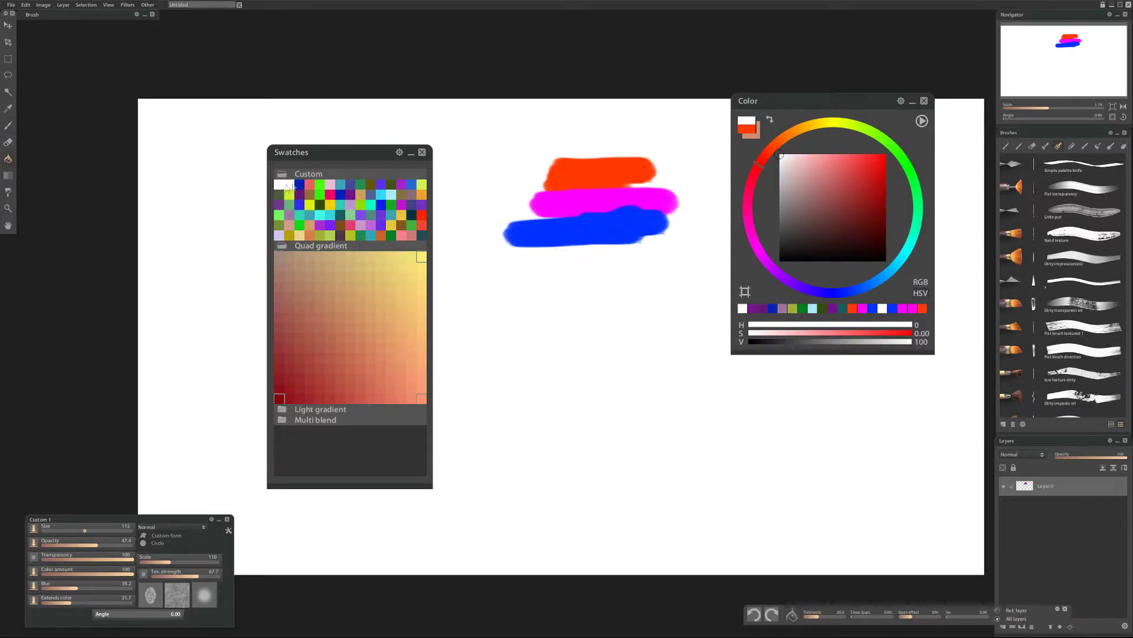
left_click(9, 125)
Step: Save the orange and blue sampled from the canvas strokes into Custom swatch cells
left_click_drag(481, 162, 483, 196)
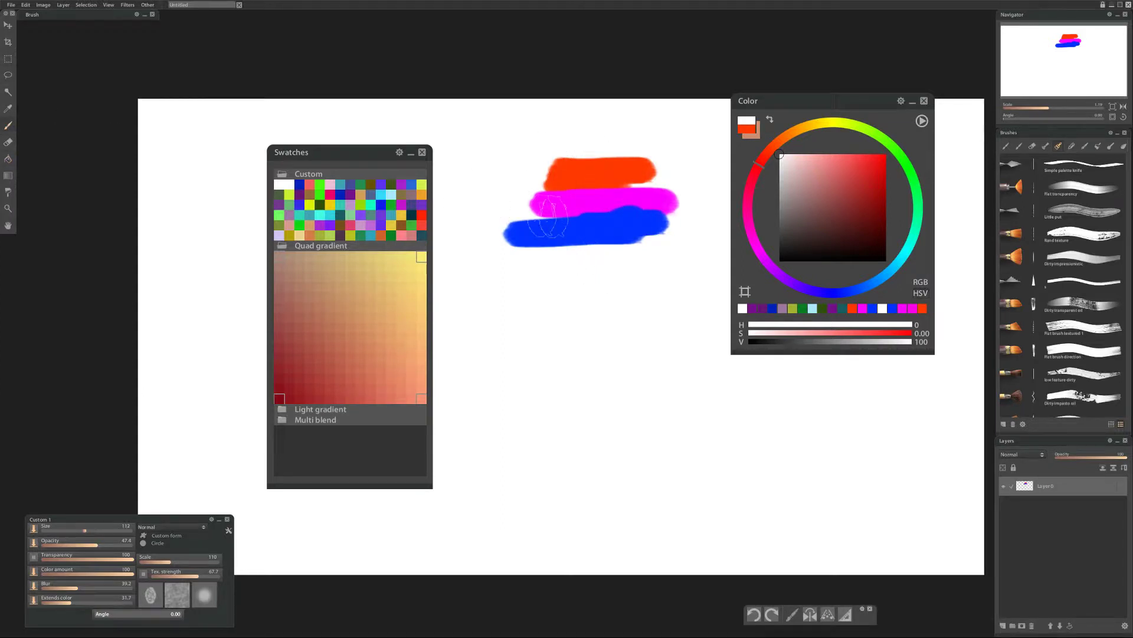
left_click(608, 176, "alt")
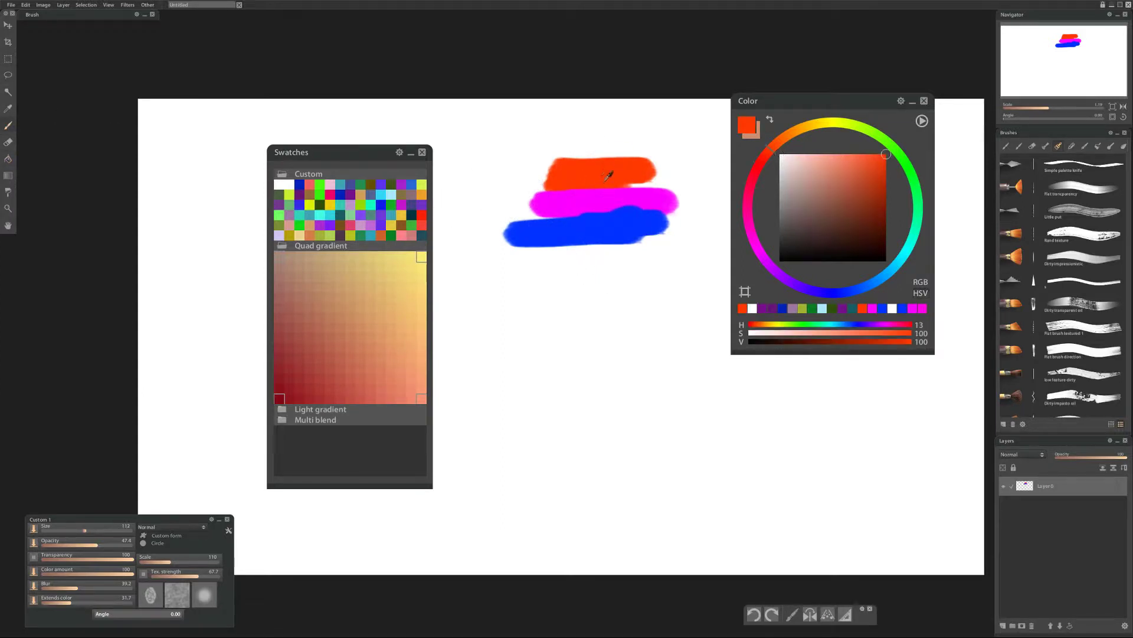
left_click(279, 187)
left_click(561, 202, "alt")
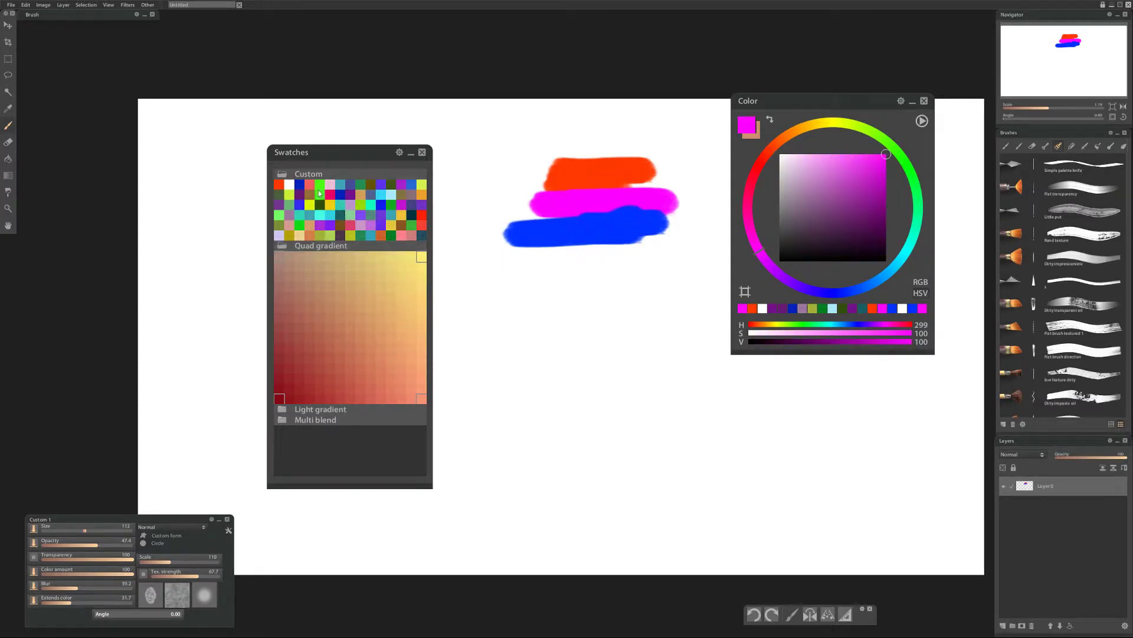
left_click(594, 231, "alt")
left_click(299, 184)
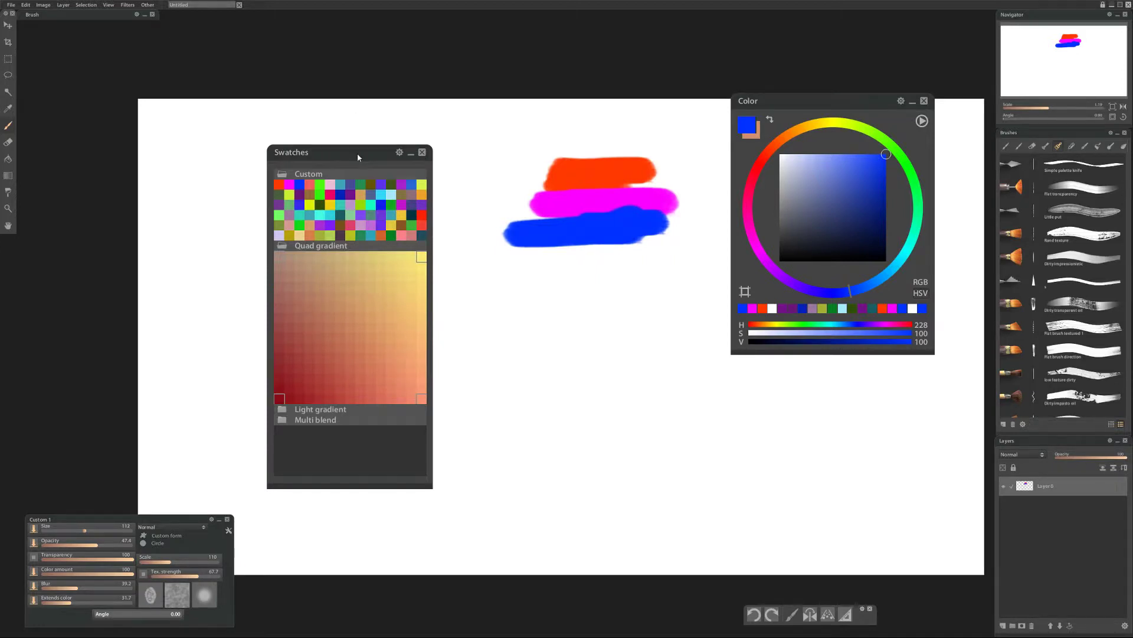
left_click_drag(356, 152, 366, 78)
Step: Expand Light gradient, then set the Quad gradient's top-left and bottom-right corners to sampled magenta
left_click(291, 334)
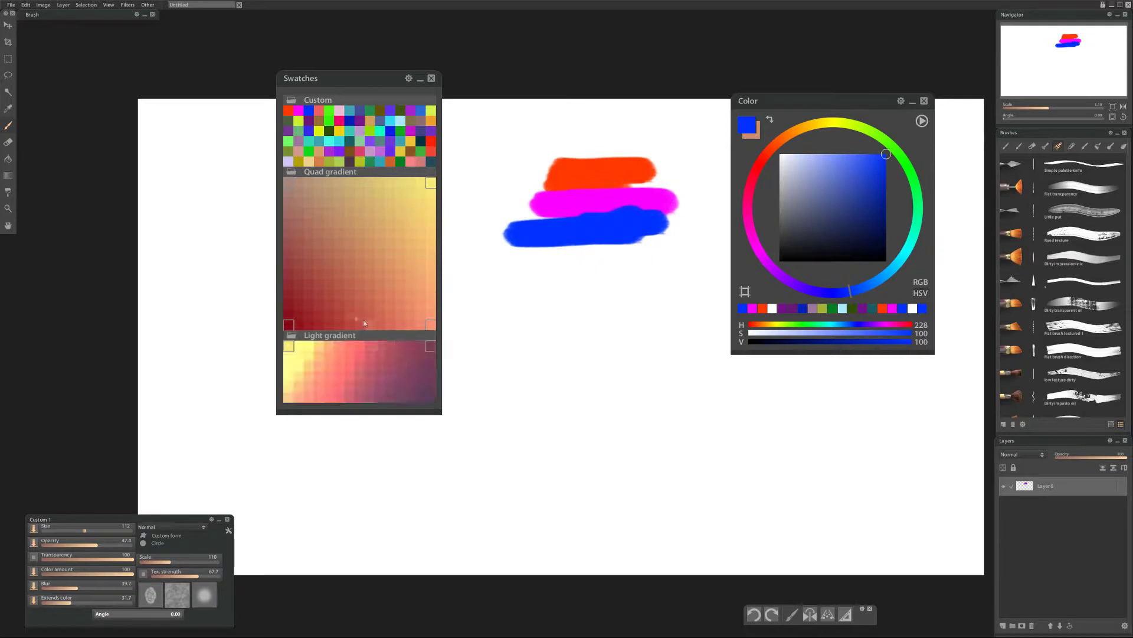
scroll(289, 260, "down", 1)
scroll(289, 253, "down", 3)
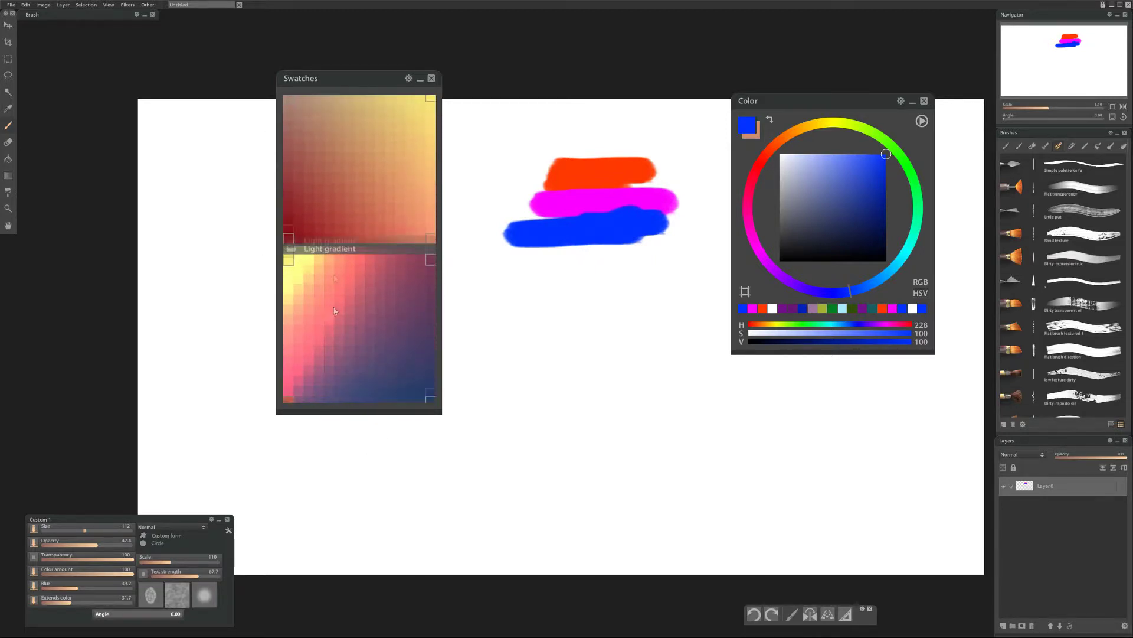
scroll(362, 334, "up", 2)
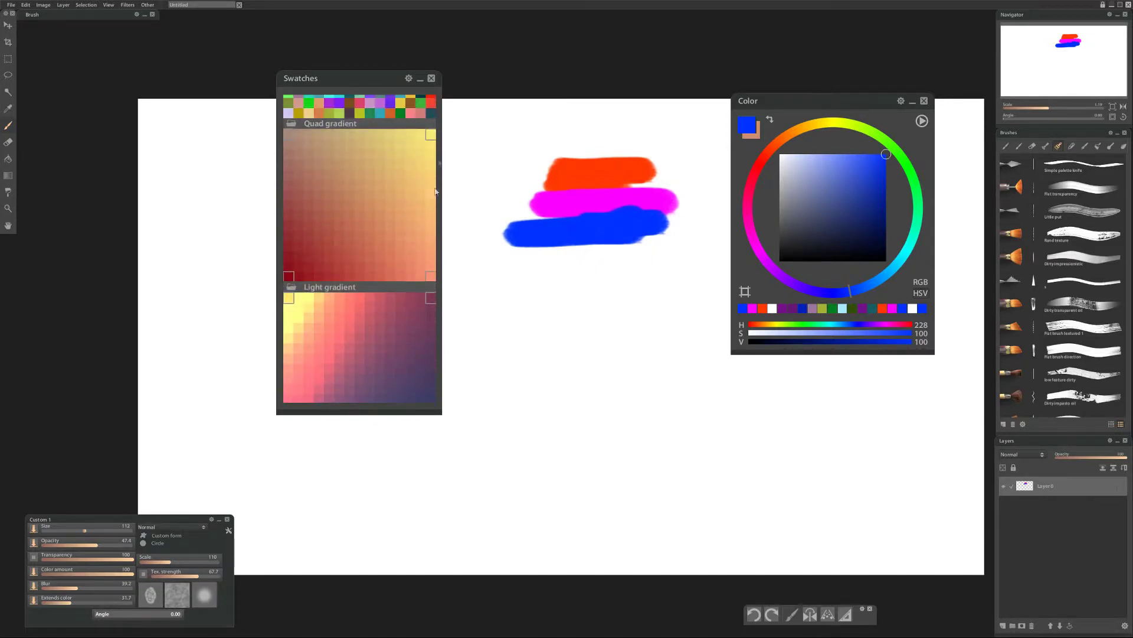
scroll(375, 273, "up", 1)
scroll(374, 269, "up", 1)
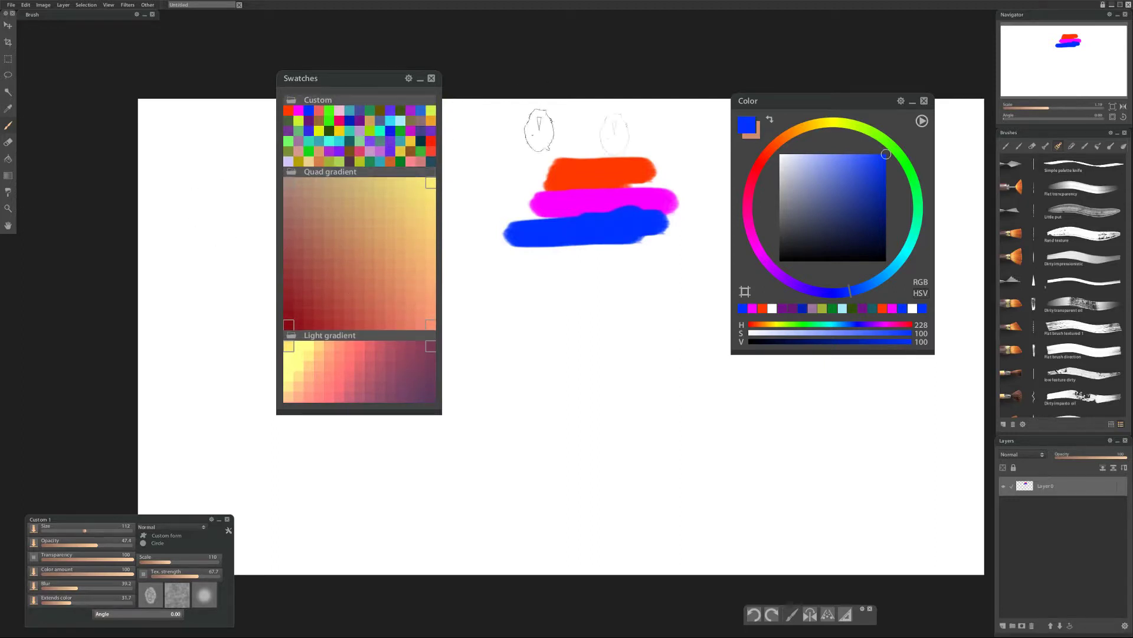
left_click(602, 208, "alt")
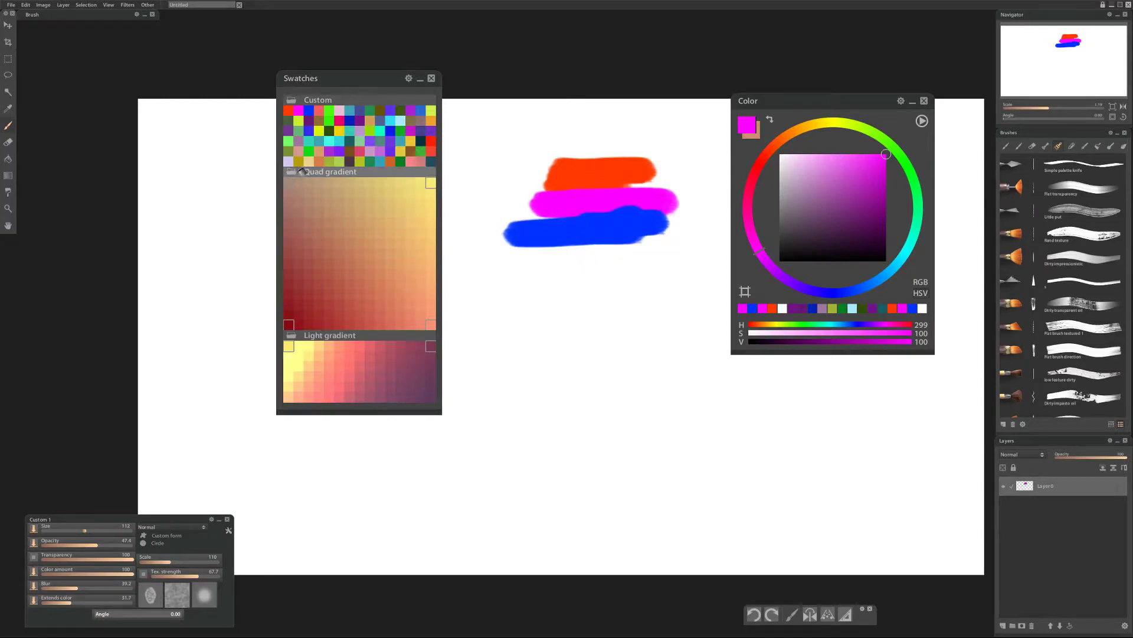
left_click(289, 182)
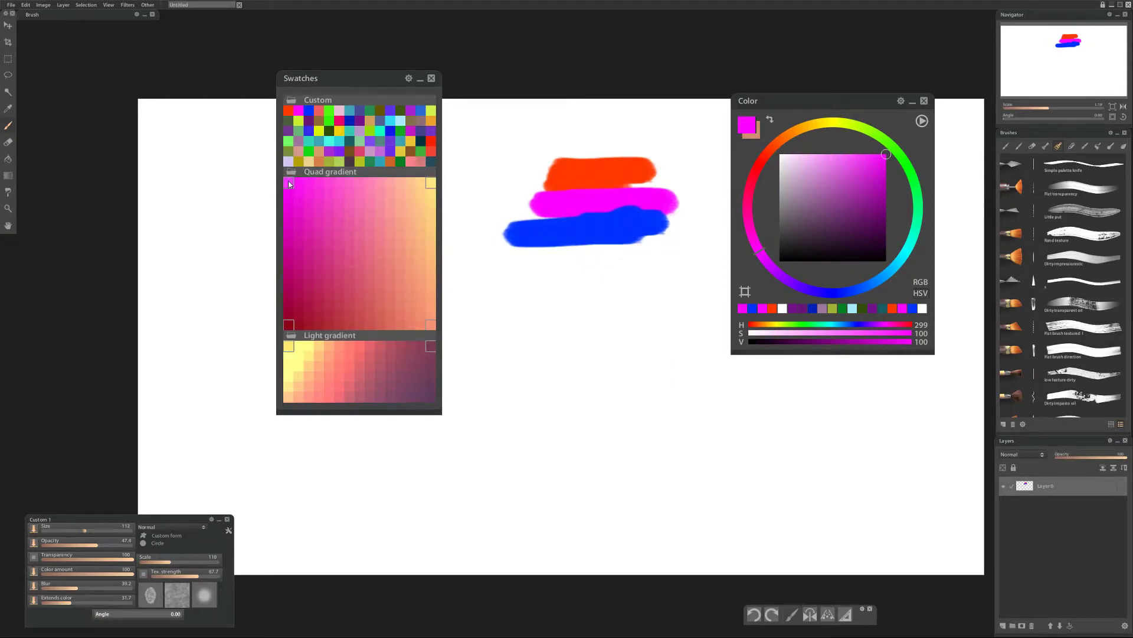
left_click(431, 324)
Step: Set the Quad gradient's top-right corner to blue and pick purple (H 288) from it
left_click(534, 236, "alt")
left_click(431, 182)
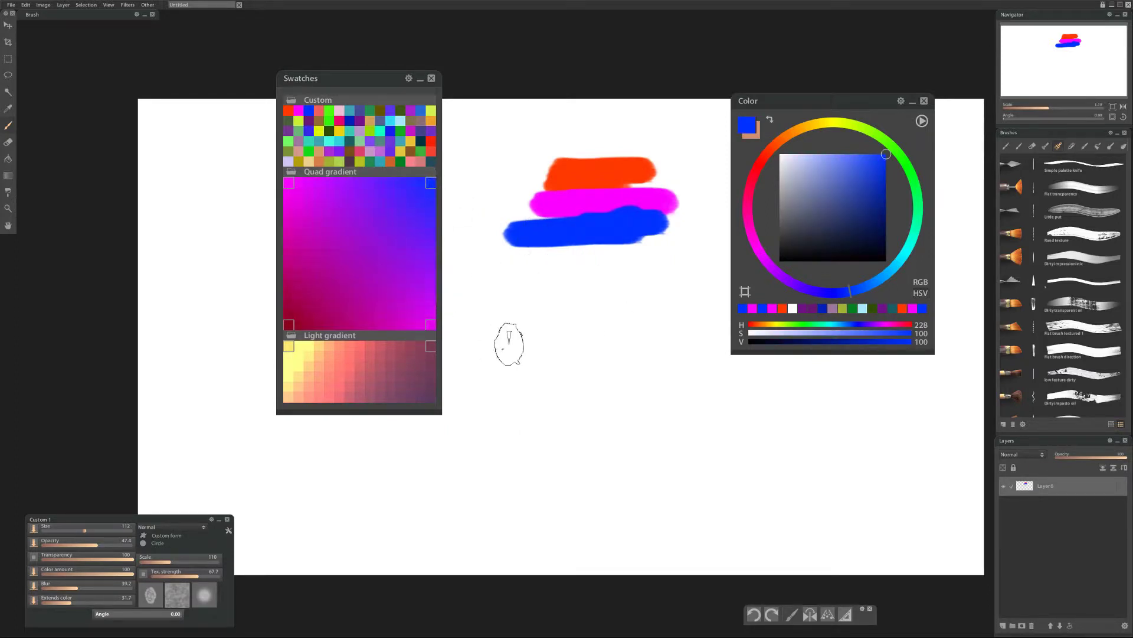
scroll(357, 240, "down", 1)
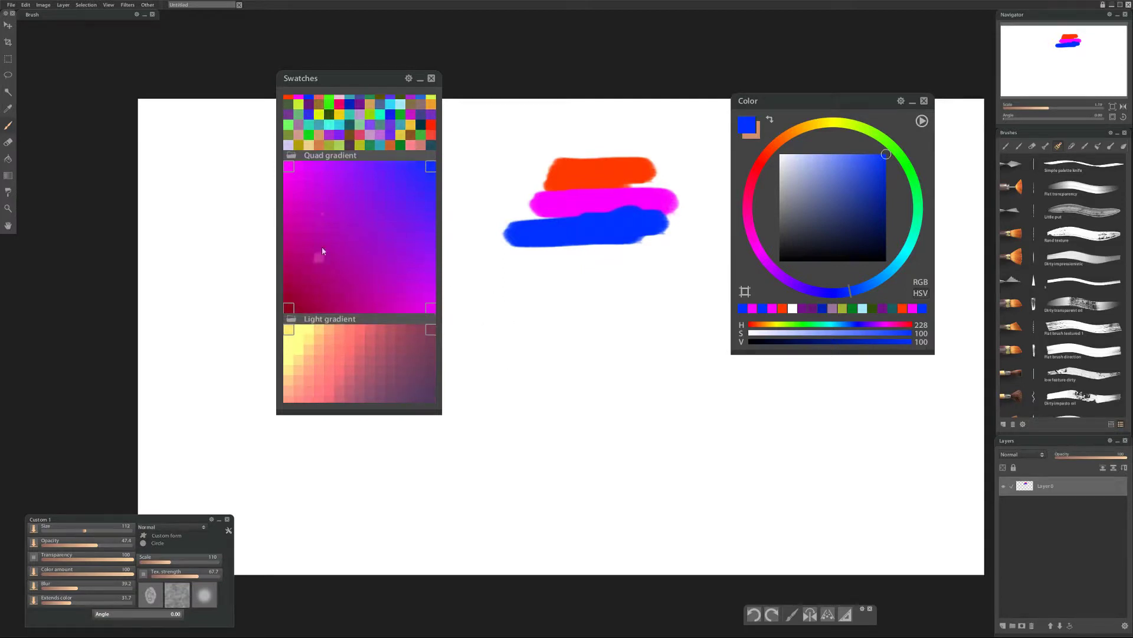
scroll(416, 217, "up", 1)
left_click(373, 260)
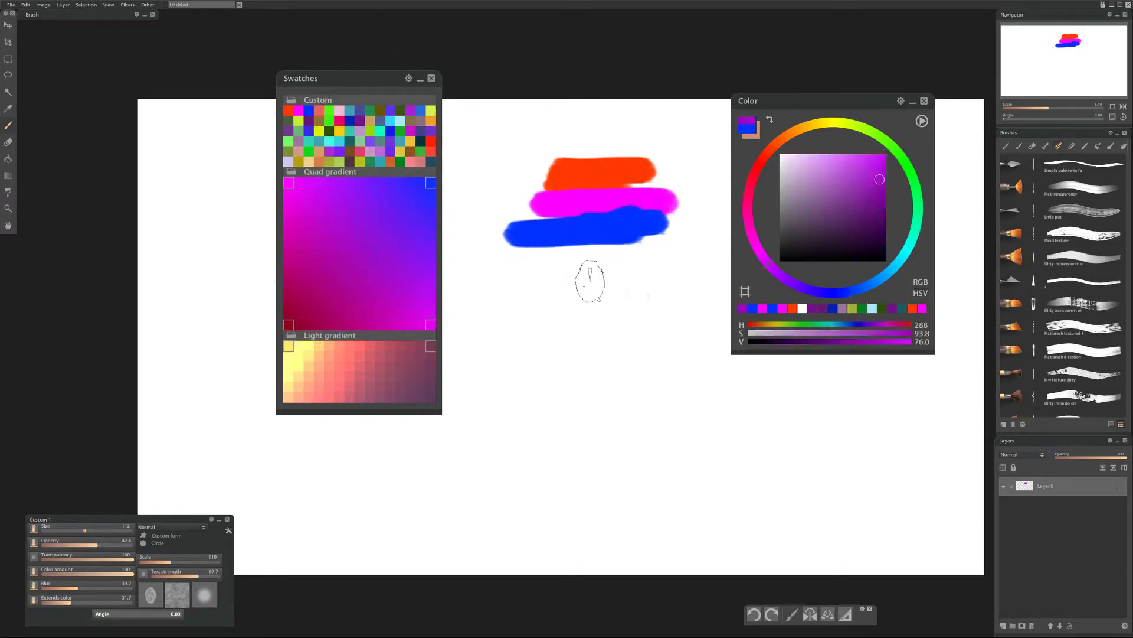
left_click(432, 79)
Step: Show the Color Library panel from View, move it right, and preview the Skins folder
left_click(108, 5)
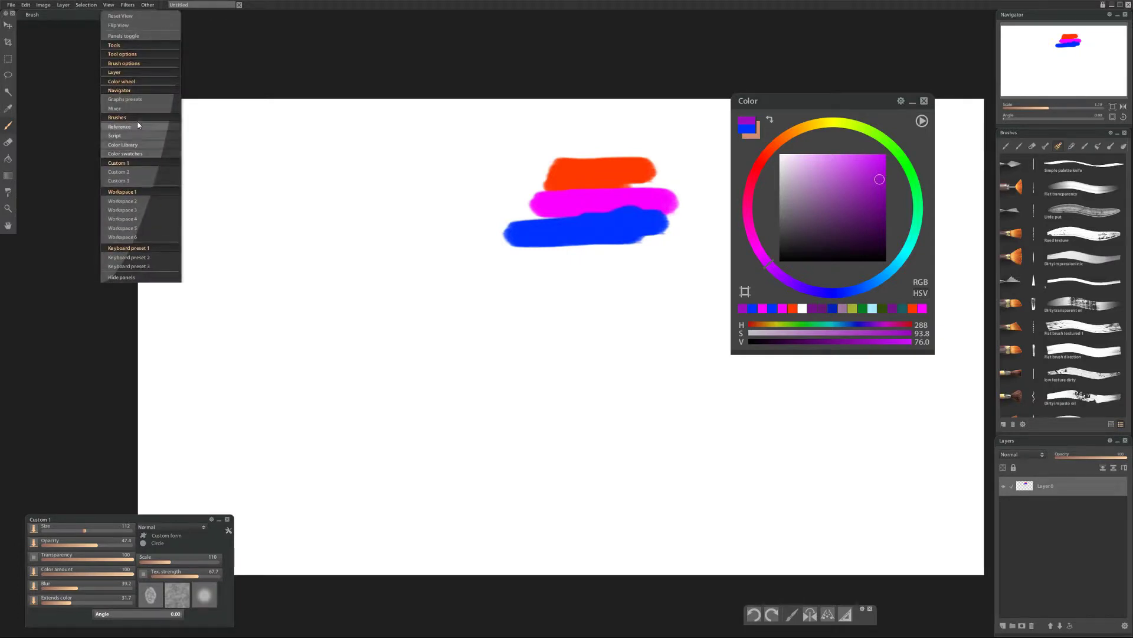
left_click(143, 144)
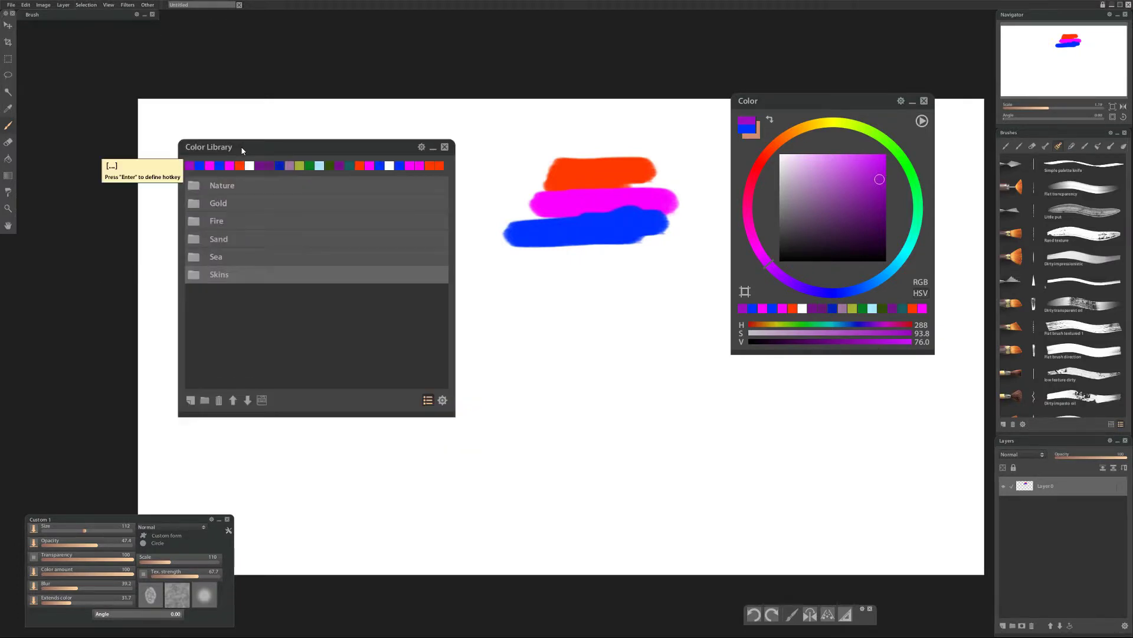
left_click_drag(276, 153, 338, 155)
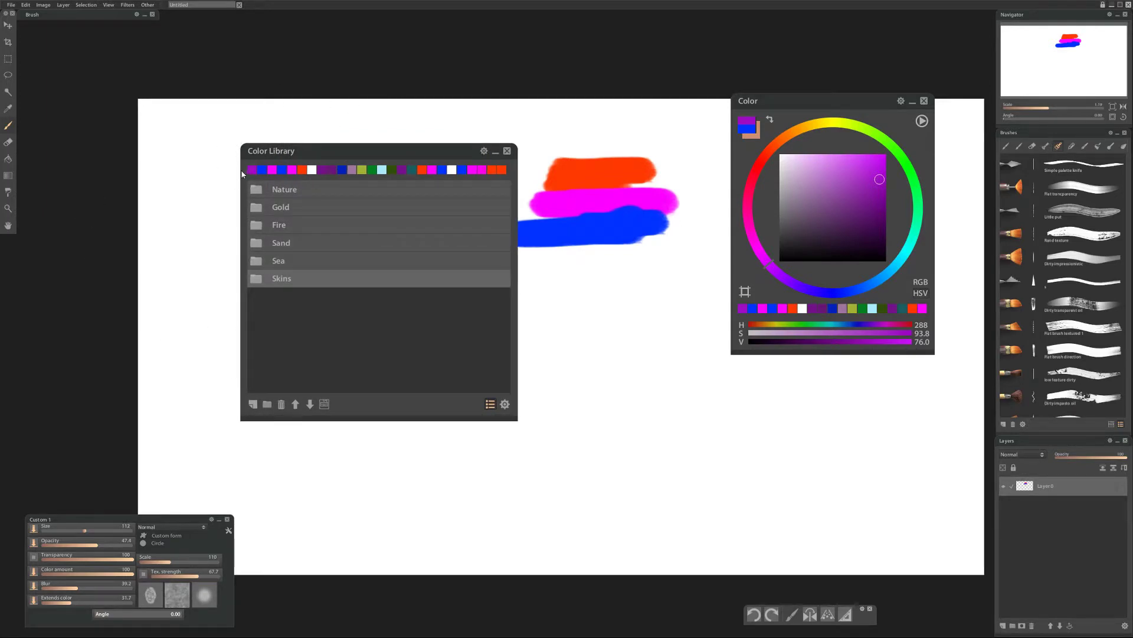
left_click(249, 276)
Step: Browse the Skins, Sea, Sand, Fire and Gold folders, leaving Nature expanded with Nature 1–11
left_click(264, 280)
left_click(265, 262)
left_click(262, 261)
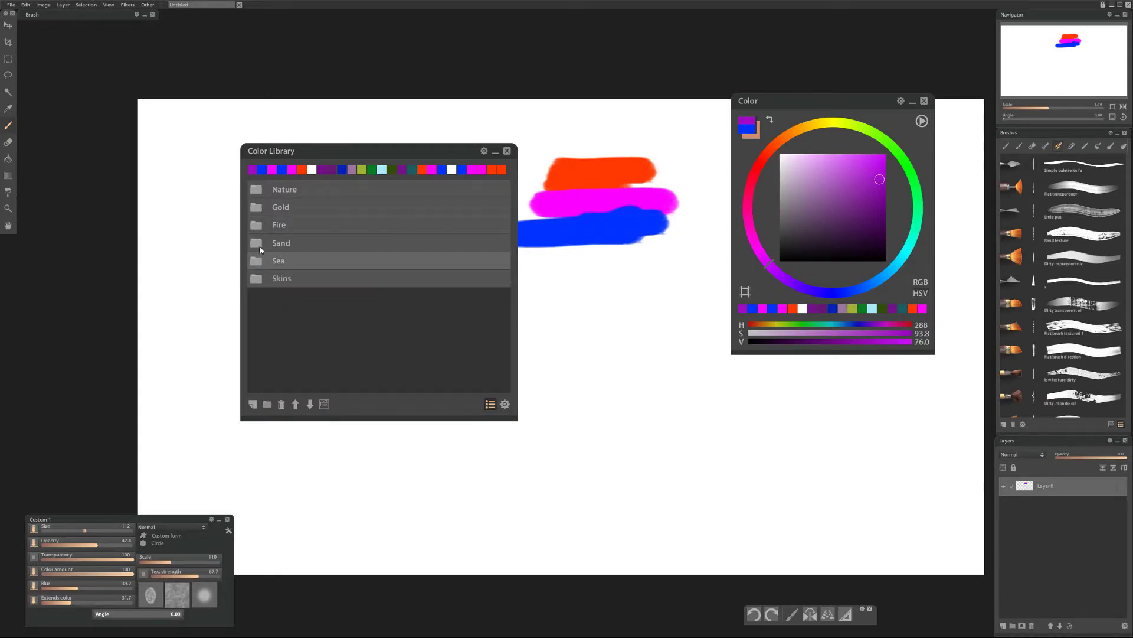
left_click(261, 244)
left_click(260, 247)
left_click(260, 225)
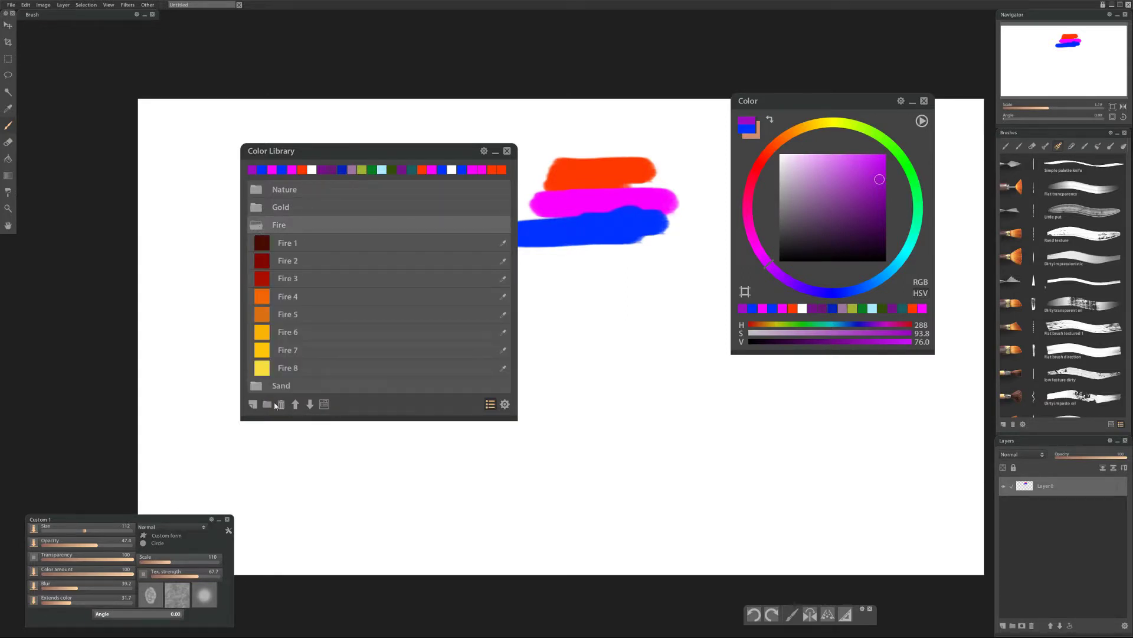
left_click(259, 224)
left_click(255, 211)
left_click(257, 208)
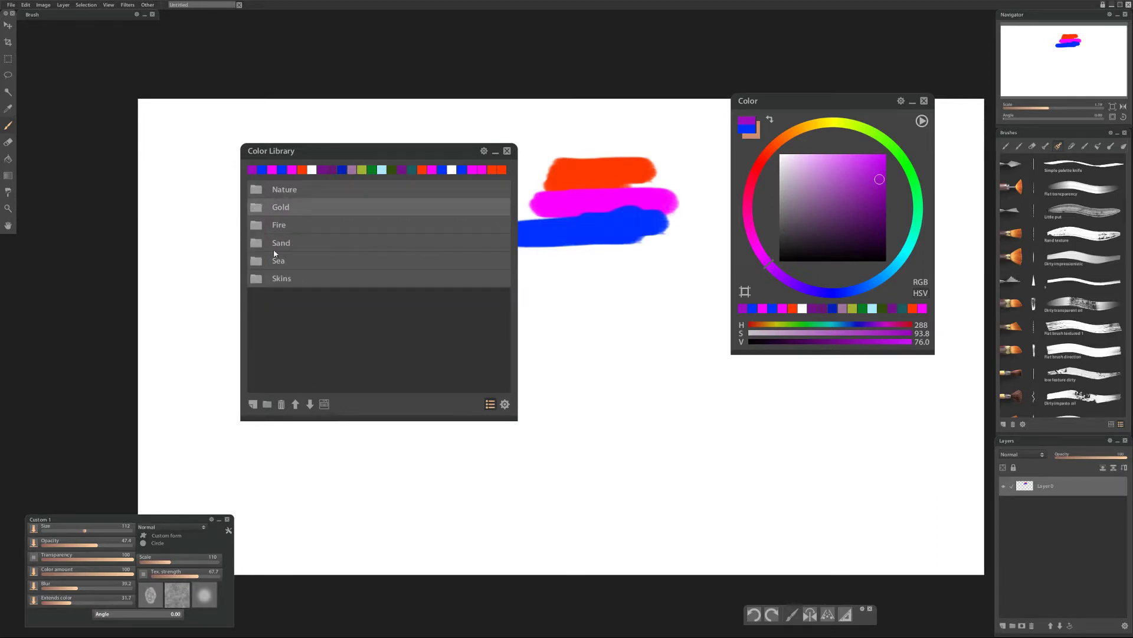
left_click(260, 194)
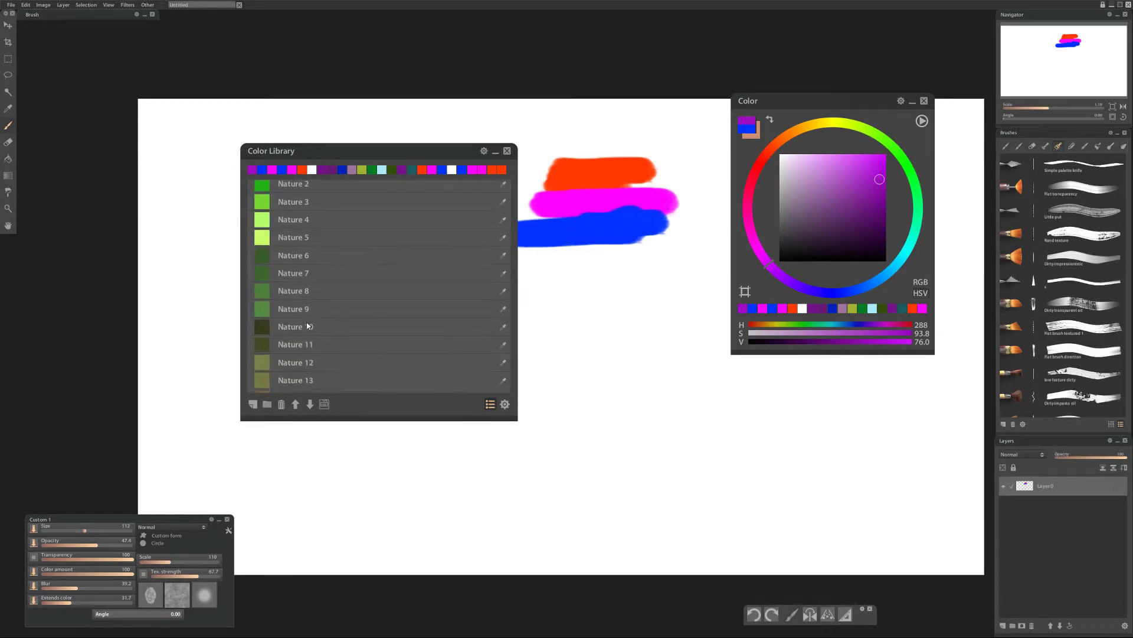
scroll(307, 321, "down", 2)
scroll(332, 315, "up", 2)
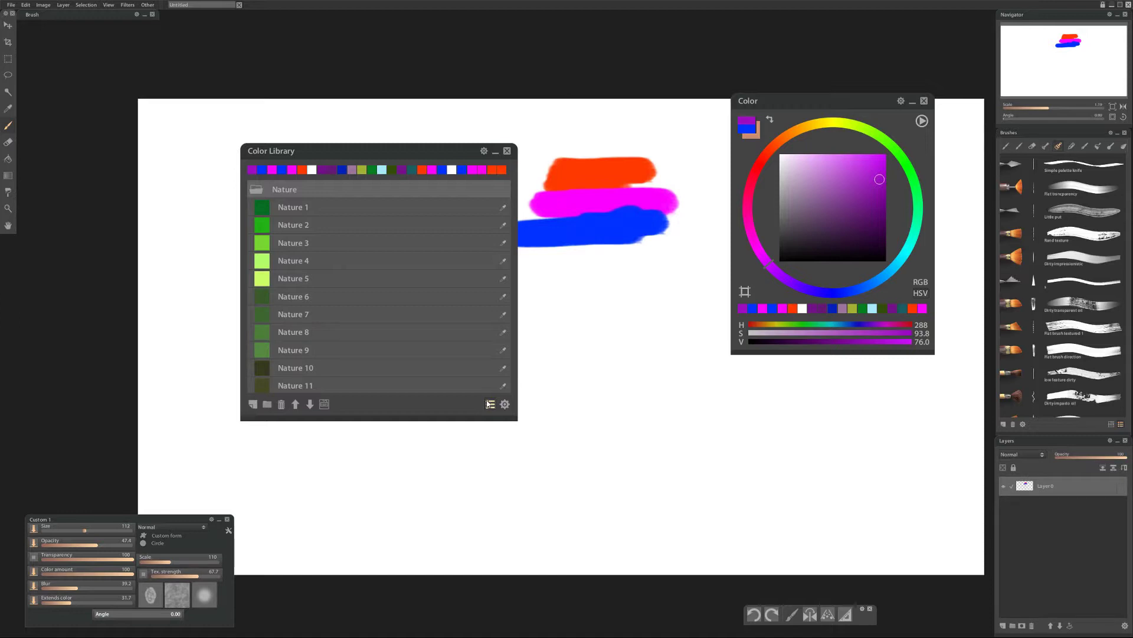
left_click(489, 404)
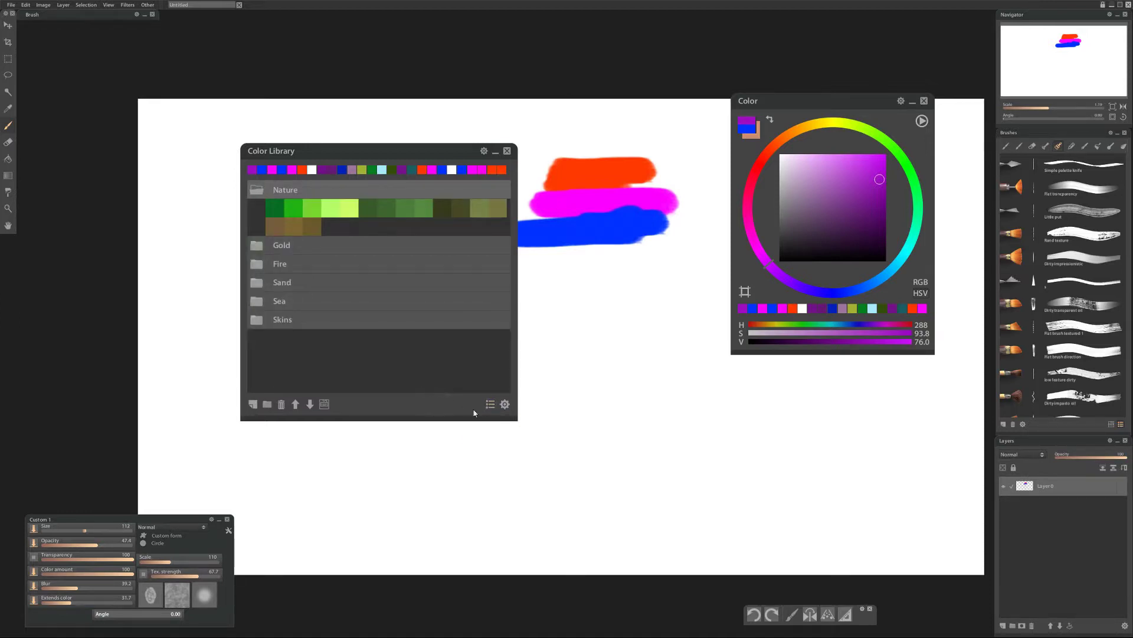
left_click(489, 404)
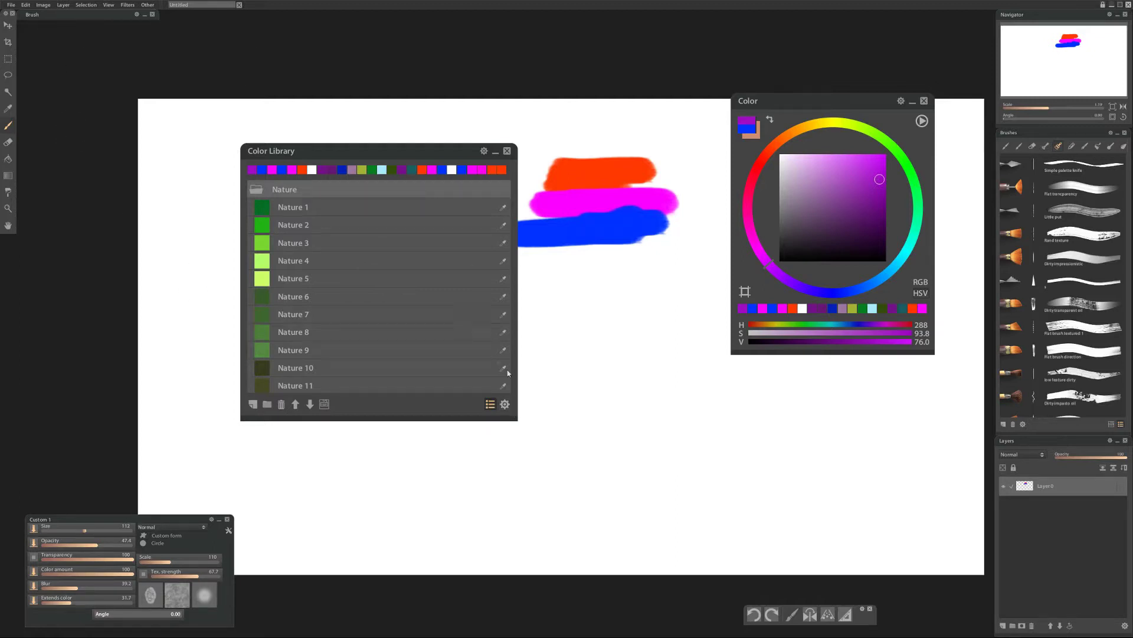
left_click(506, 404)
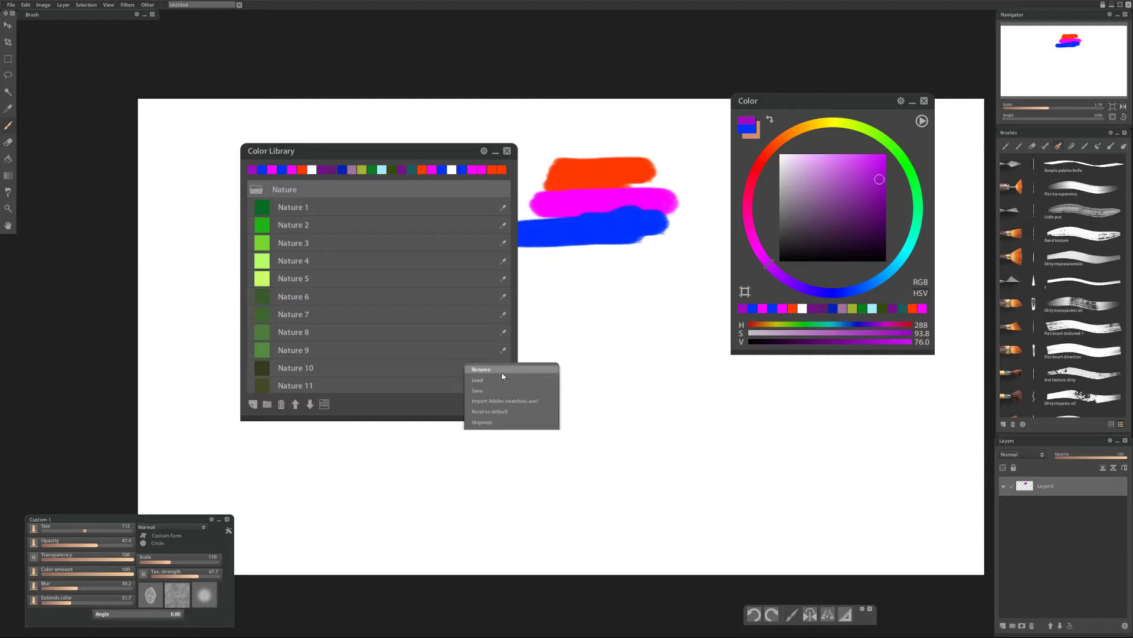
left_click(398, 410)
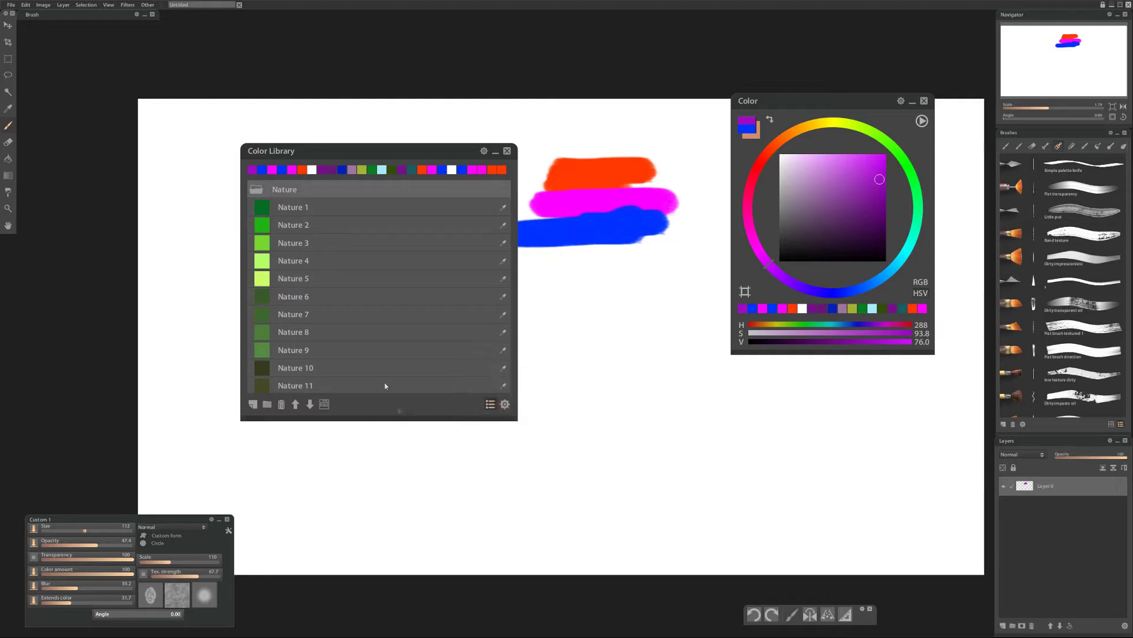
Step: Collapse Nature, add a new Color Library folder and rename it 'Custom 01'
left_click(256, 189)
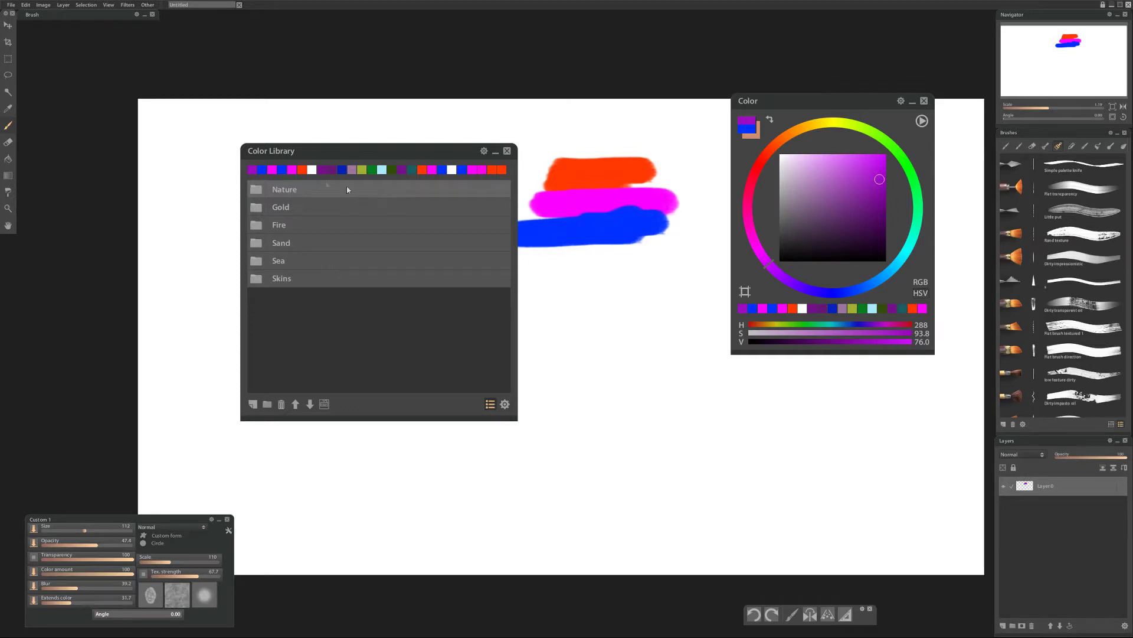
left_click(266, 405)
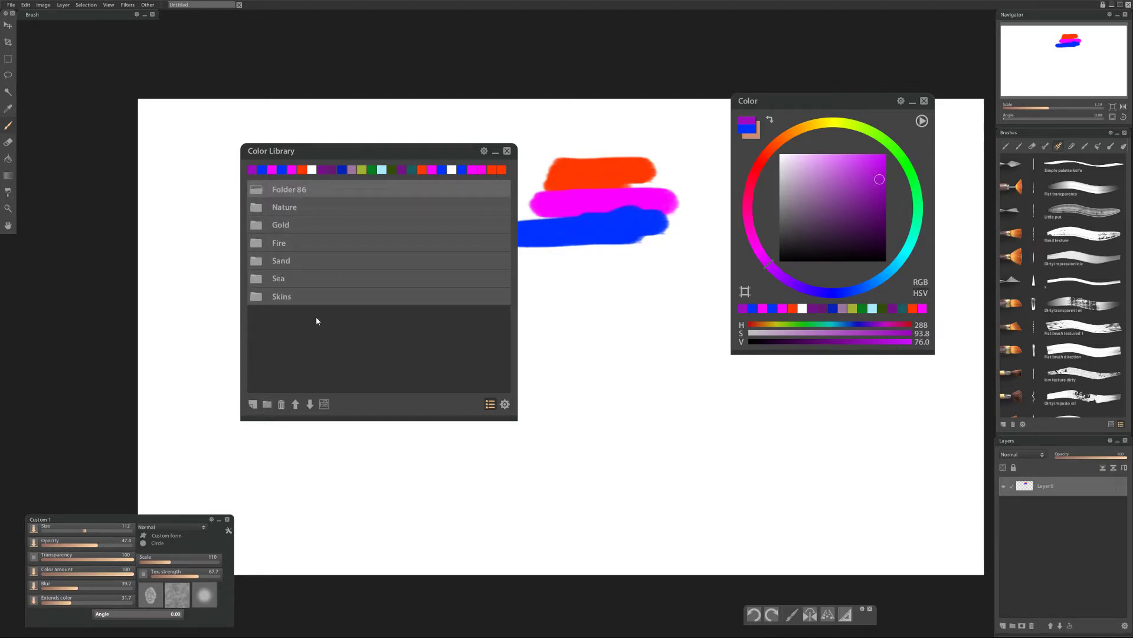
double_click(290, 189)
type("Custom 01")
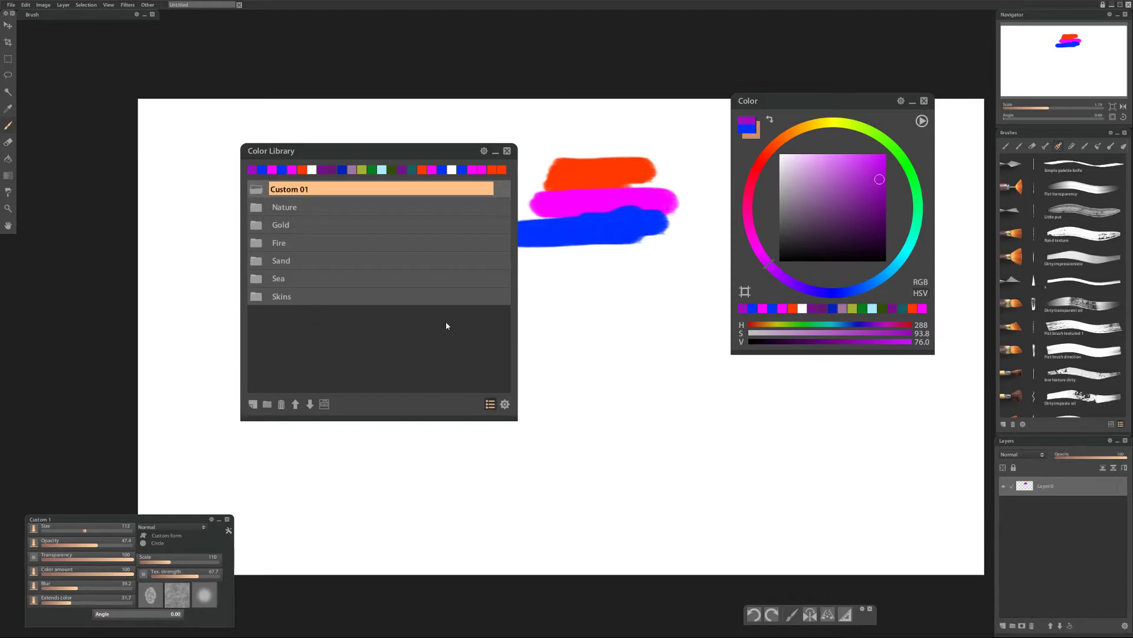
key("Return")
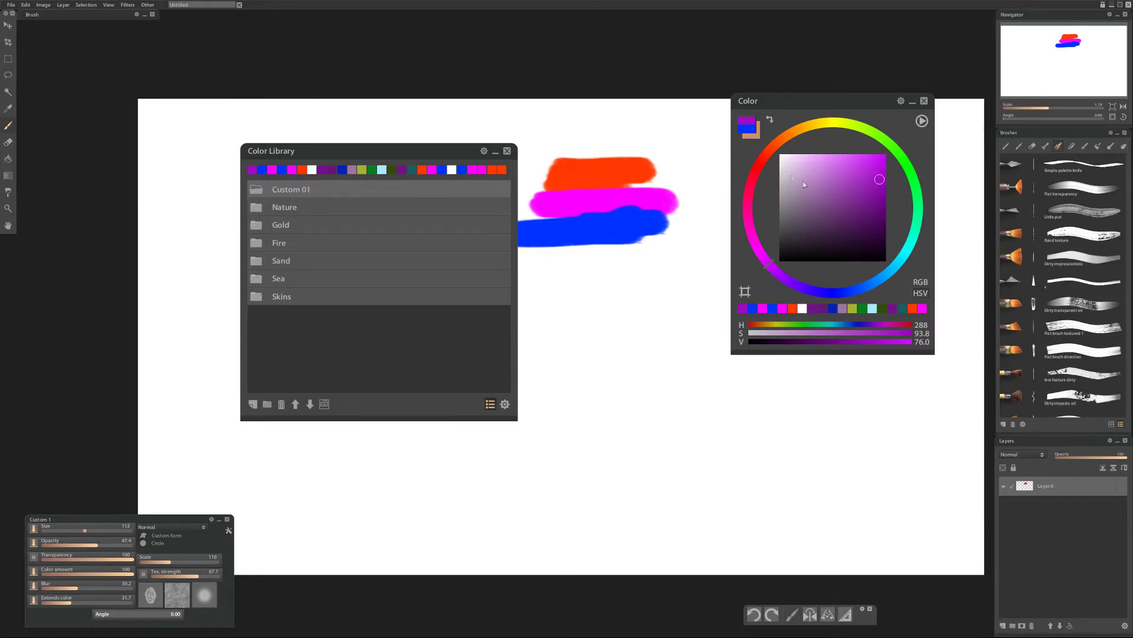
Step: Sample the orange-red and add new swatches Color 87 through Color 92 to Custom 01
left_click(646, 171, "alt")
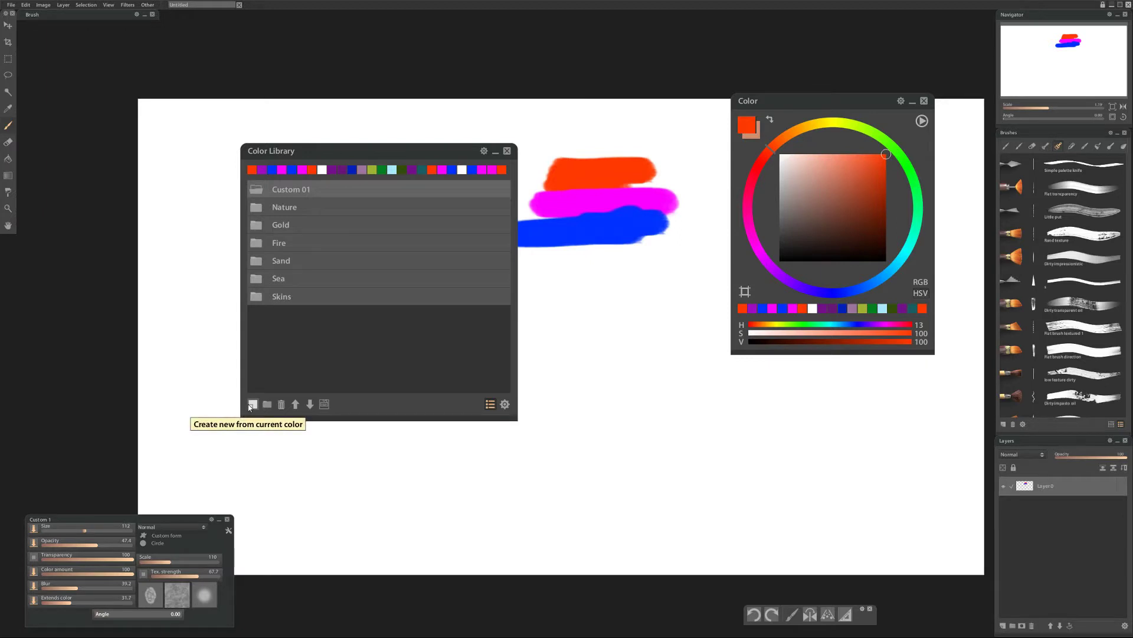
left_click(250, 405)
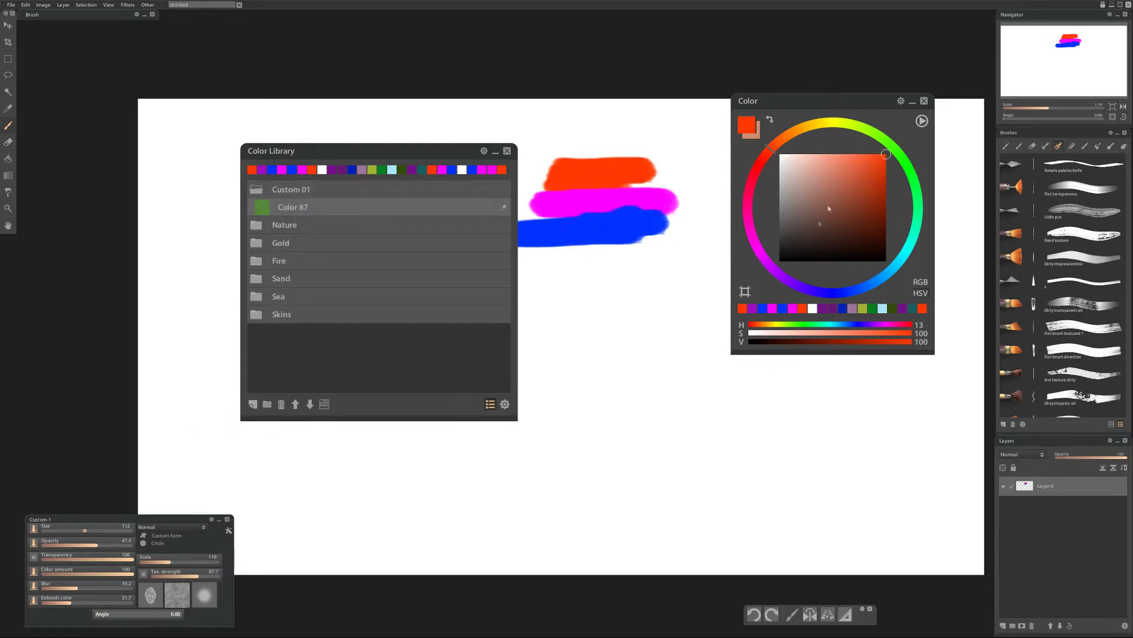
left_click(251, 406)
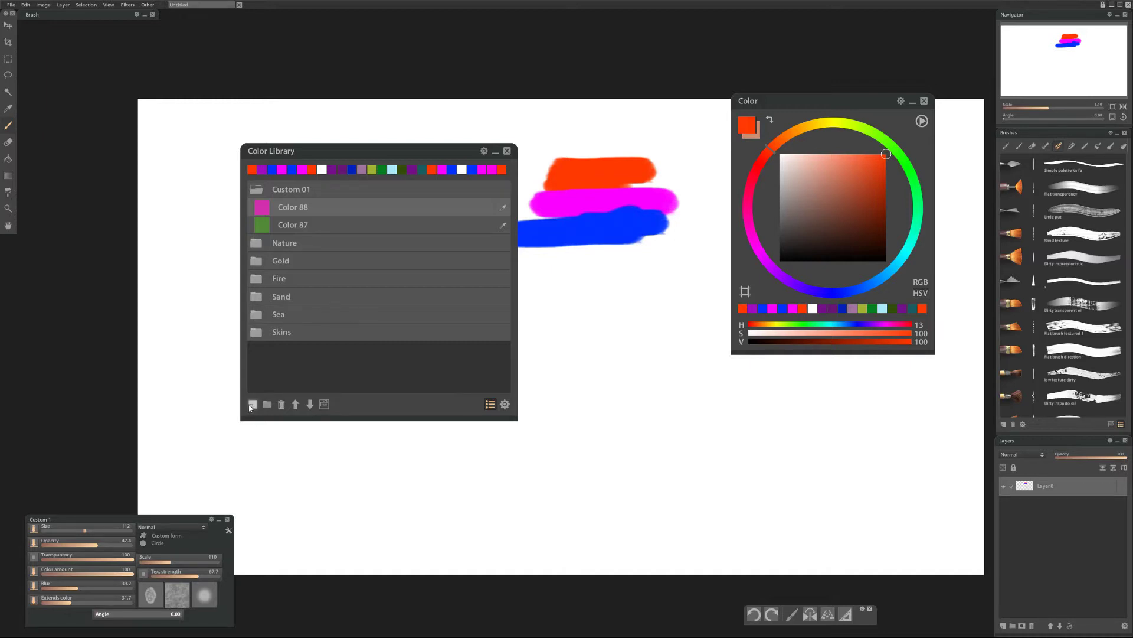
left_click(249, 405)
left_click(248, 405)
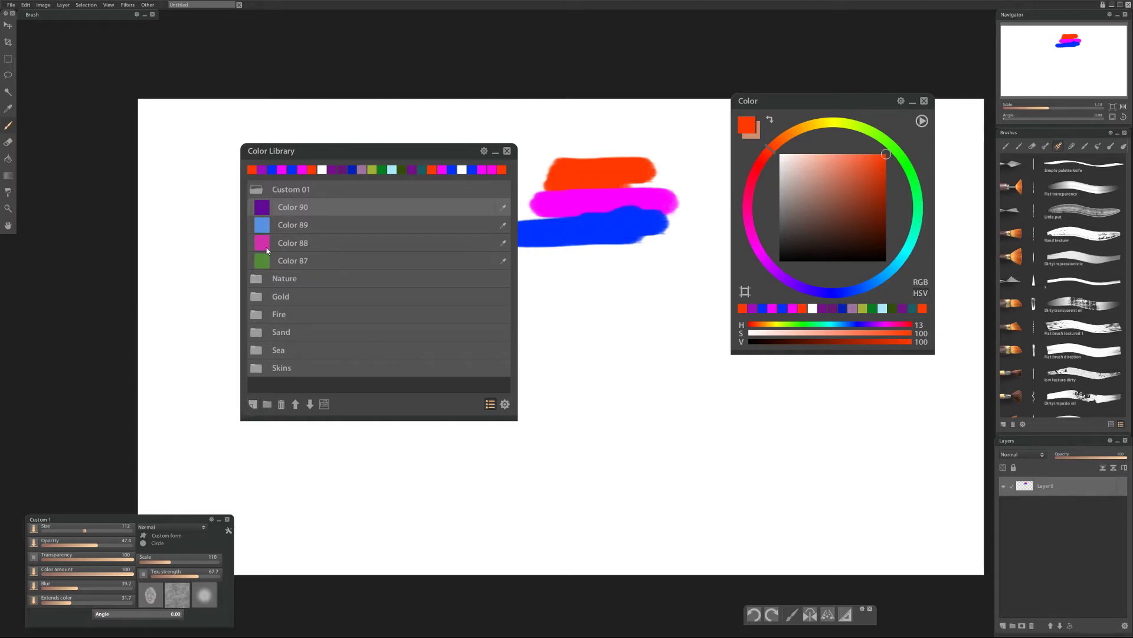
left_click(253, 404)
left_click(253, 404)
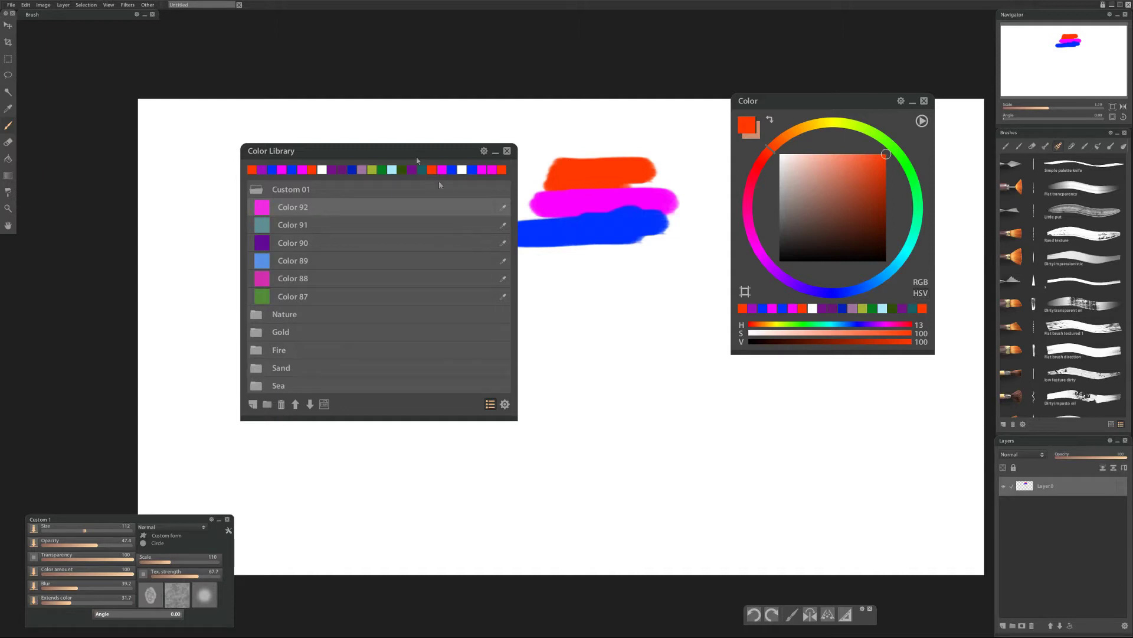
Step: Assign the current orange-red to Color 92 and the sampled blue to Color 91
left_click_drag(413, 145, 383, 148)
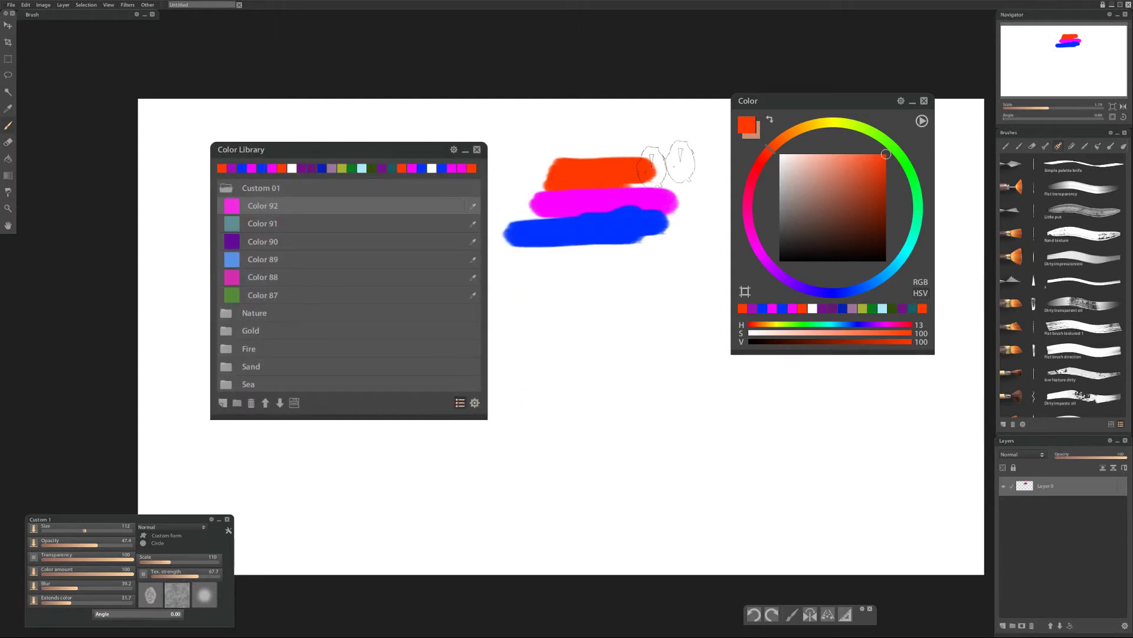
left_click(473, 206)
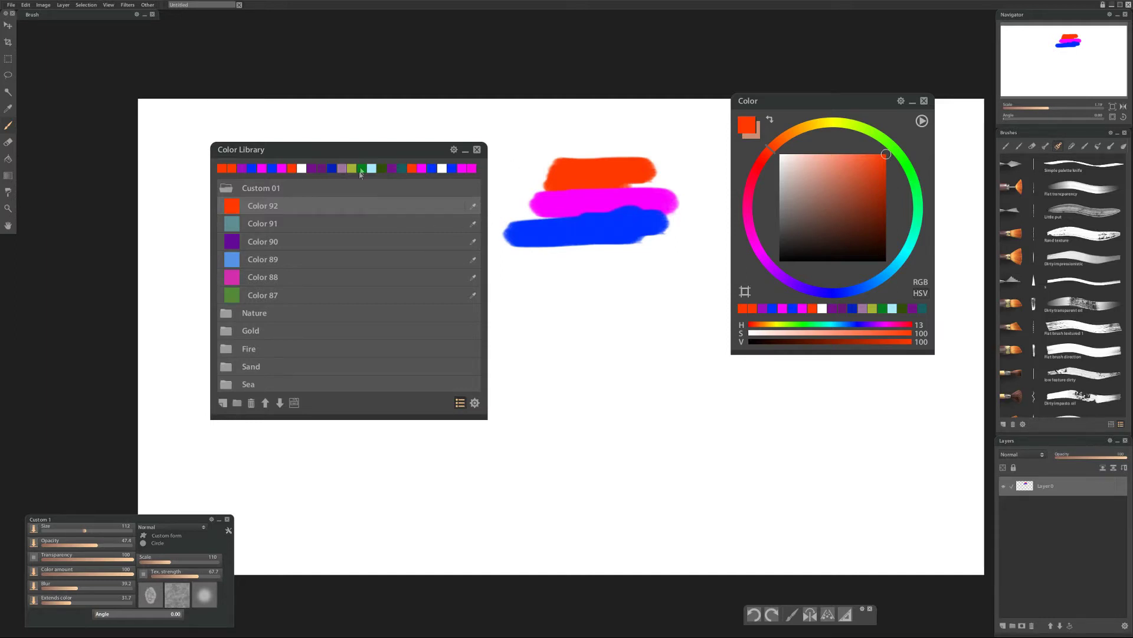
left_click_drag(372, 154, 362, 141)
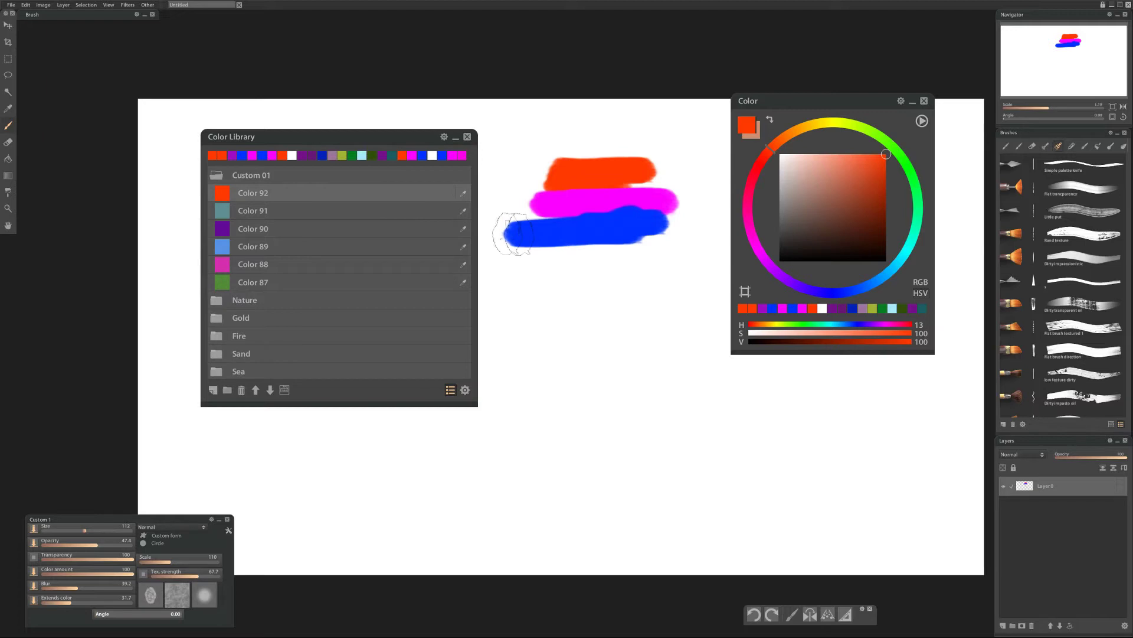
left_click(559, 224, "alt")
left_click(564, 232, "alt")
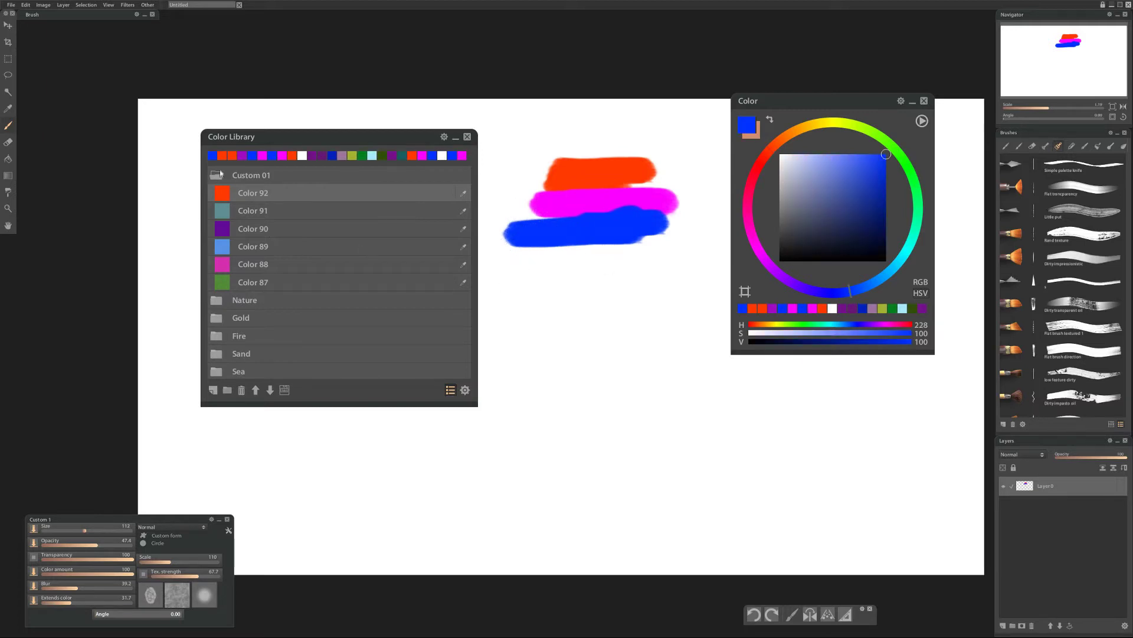
left_click(223, 213)
Step: Rename Color 92 to 'this is a color' and collapse the Custom 01 folder
double_click(261, 196)
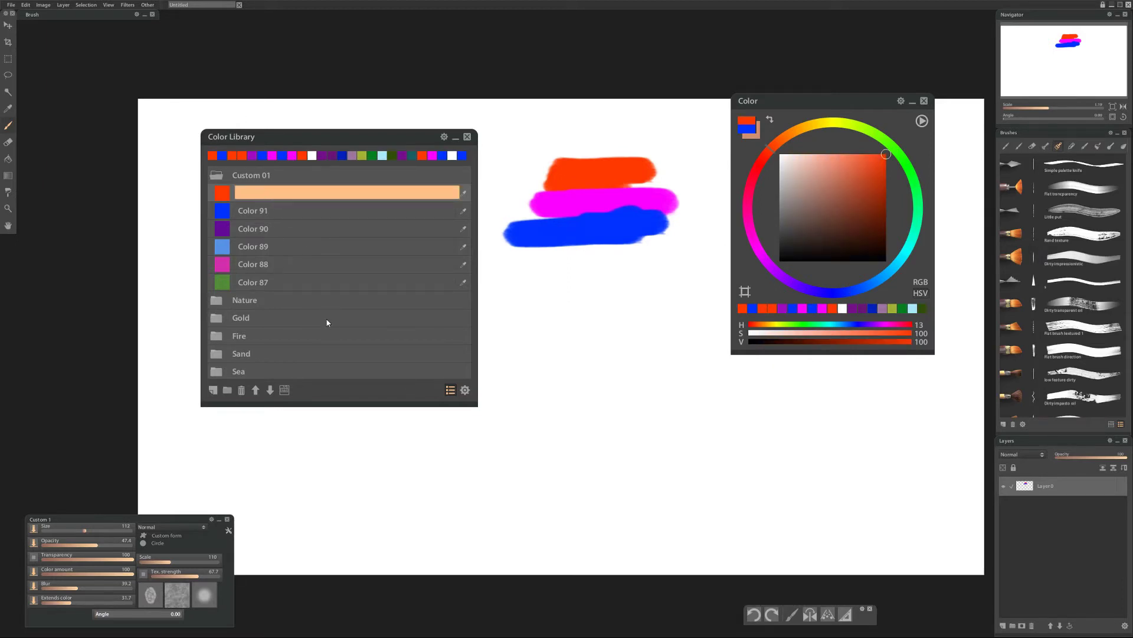
type("this is a color")
key("Return")
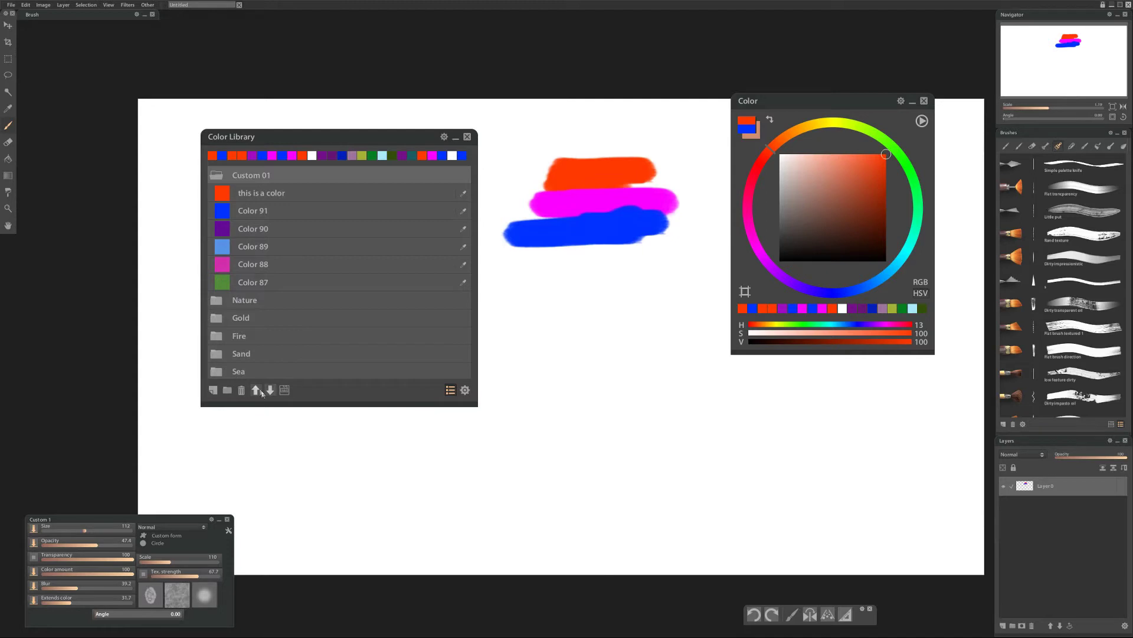
left_click(247, 177)
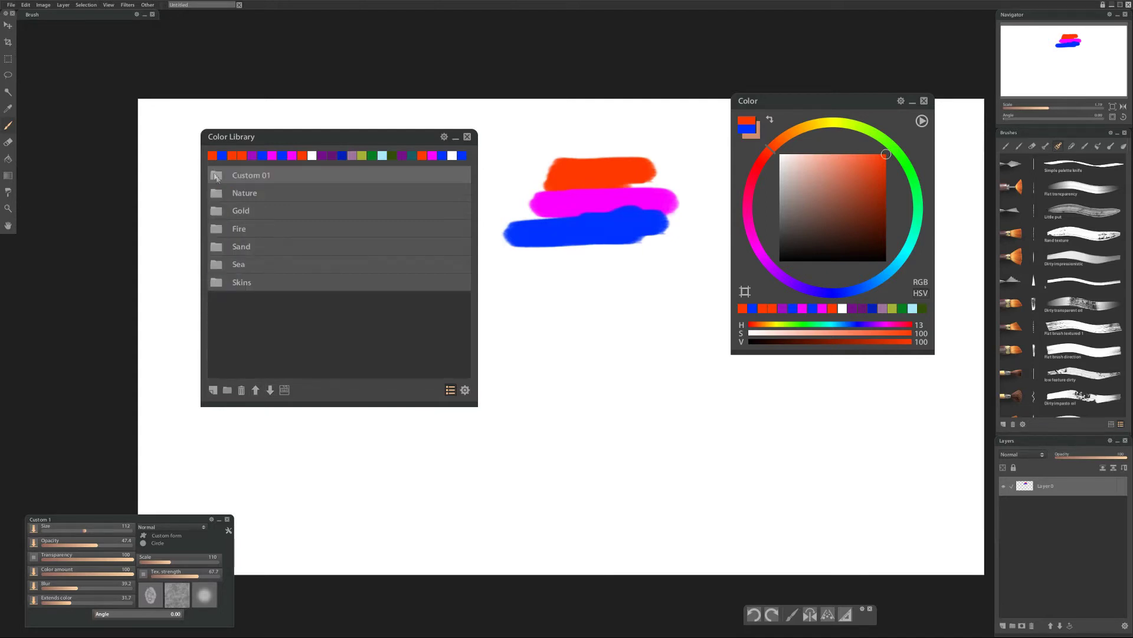
left_click(240, 177)
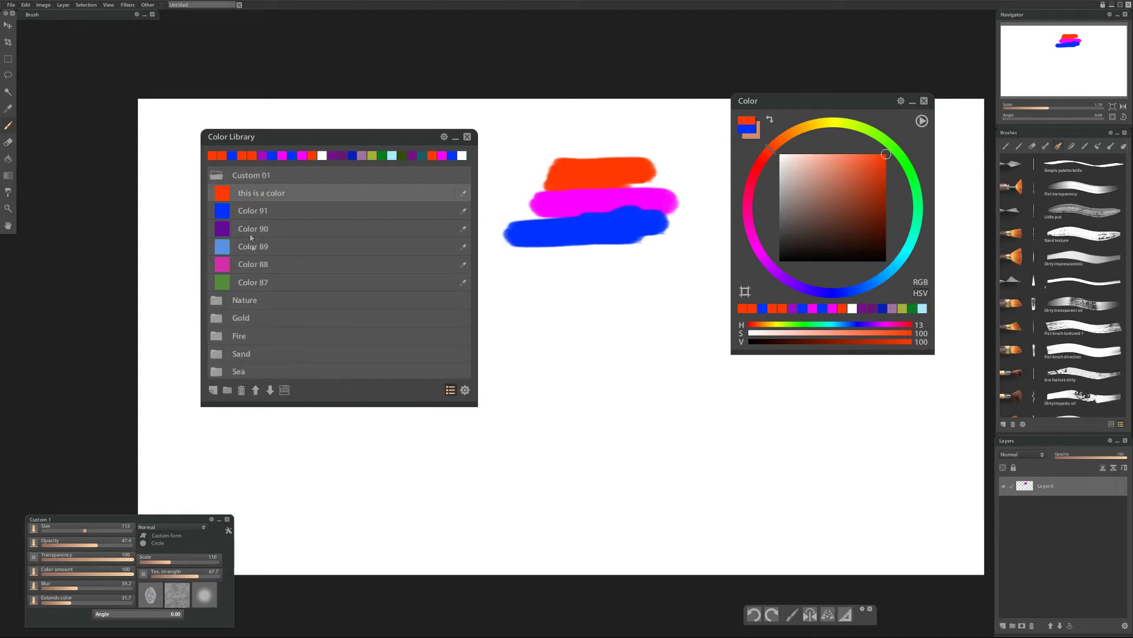
left_click(270, 391)
left_click(255, 390)
left_click(236, 177)
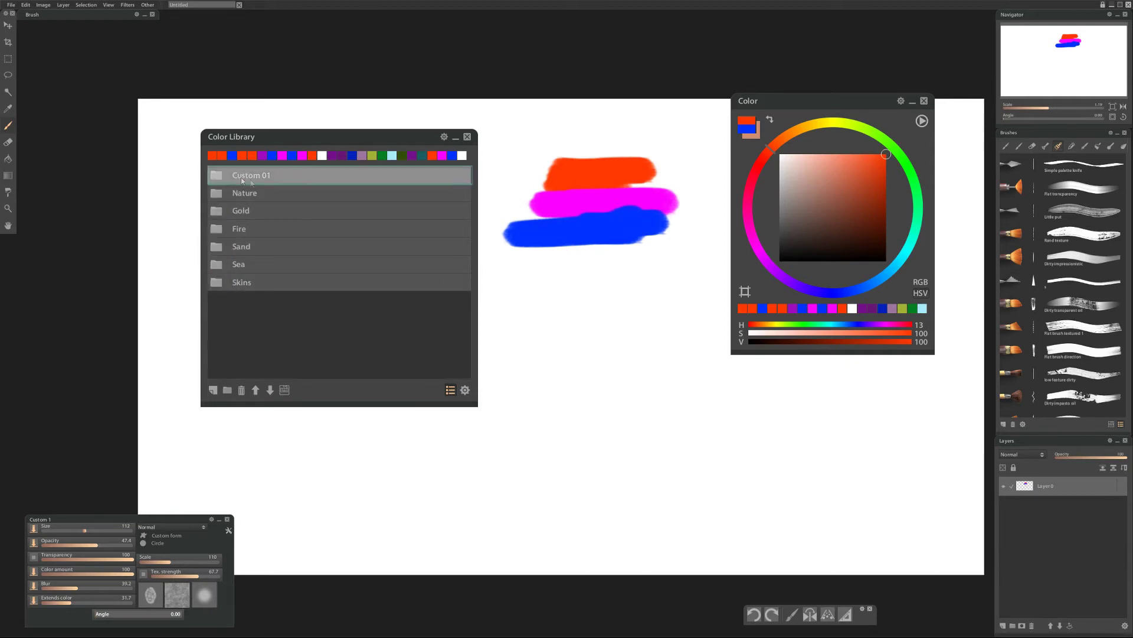
mouse_move(241, 177)
left_mouse_down()
mouse_move(243, 205)
mouse_move(242, 194)
left_mouse_up()
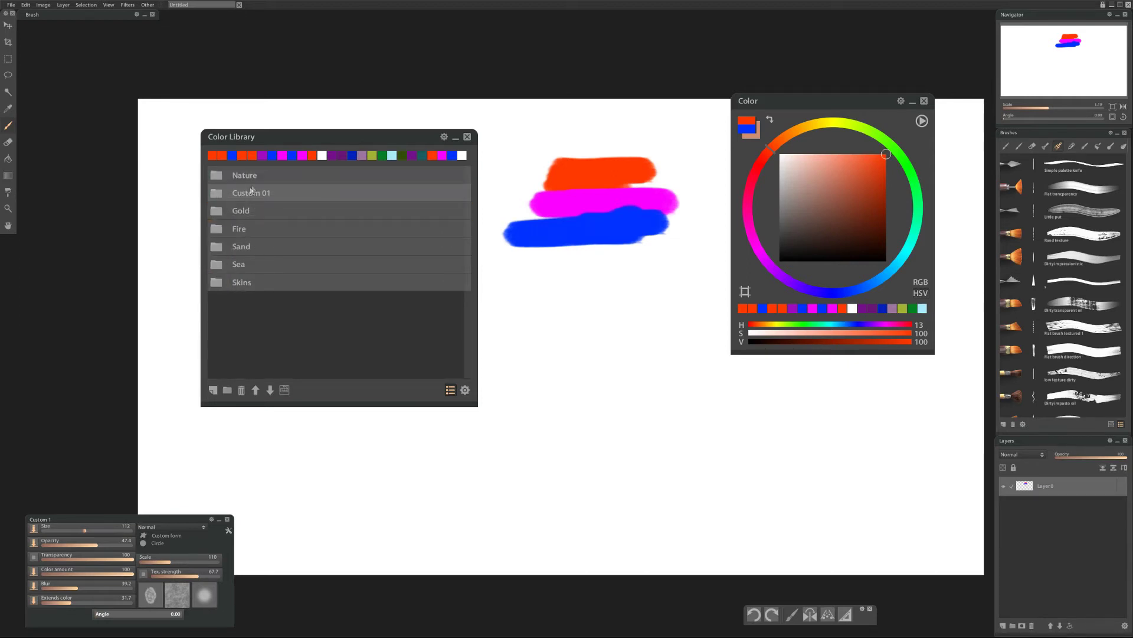
left_click_drag(241, 189, 255, 180)
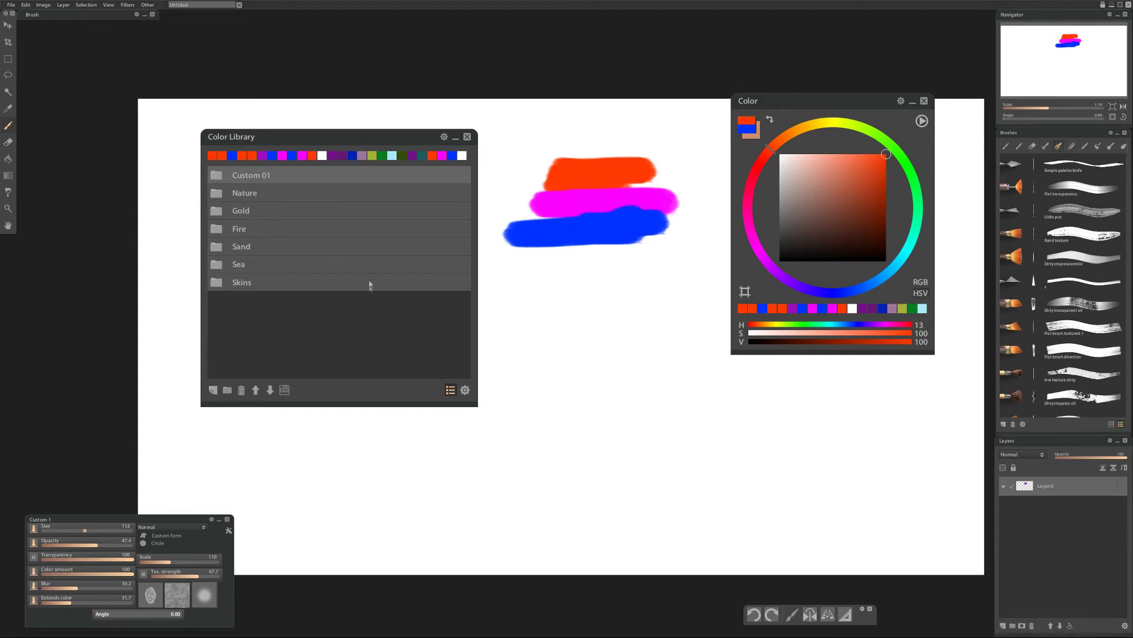
left_click(214, 175)
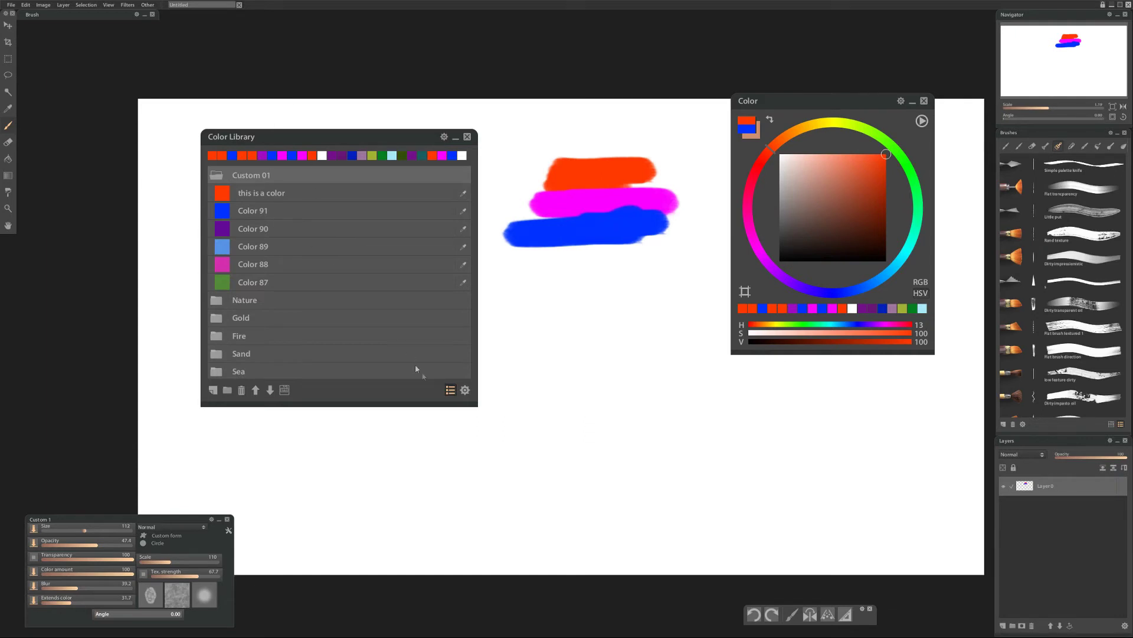
left_click(466, 390)
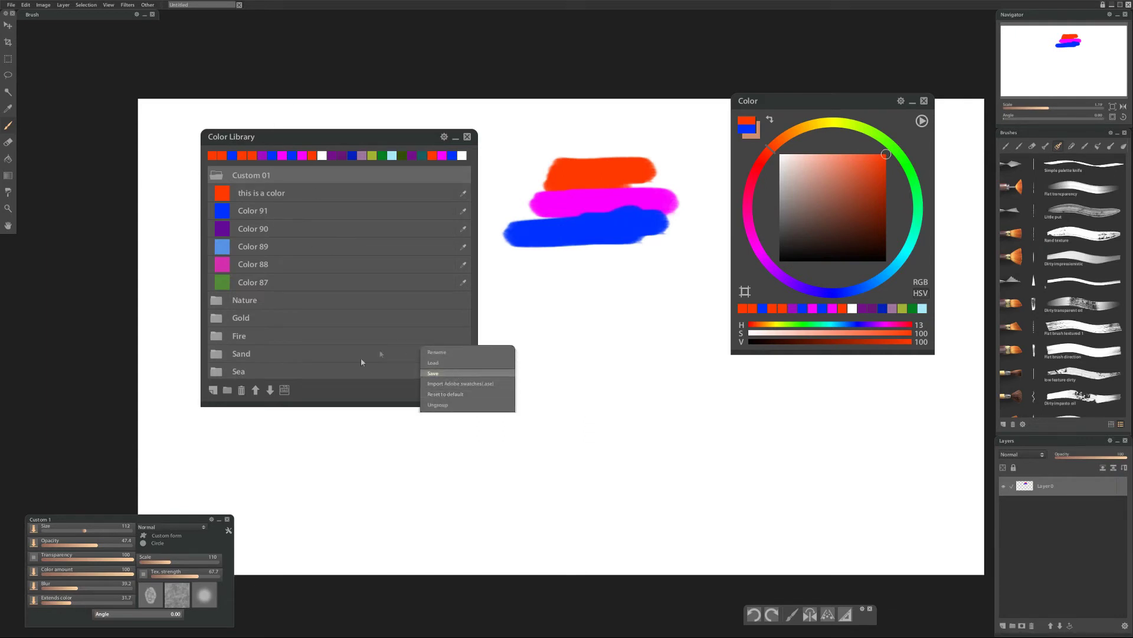
left_click(434, 373)
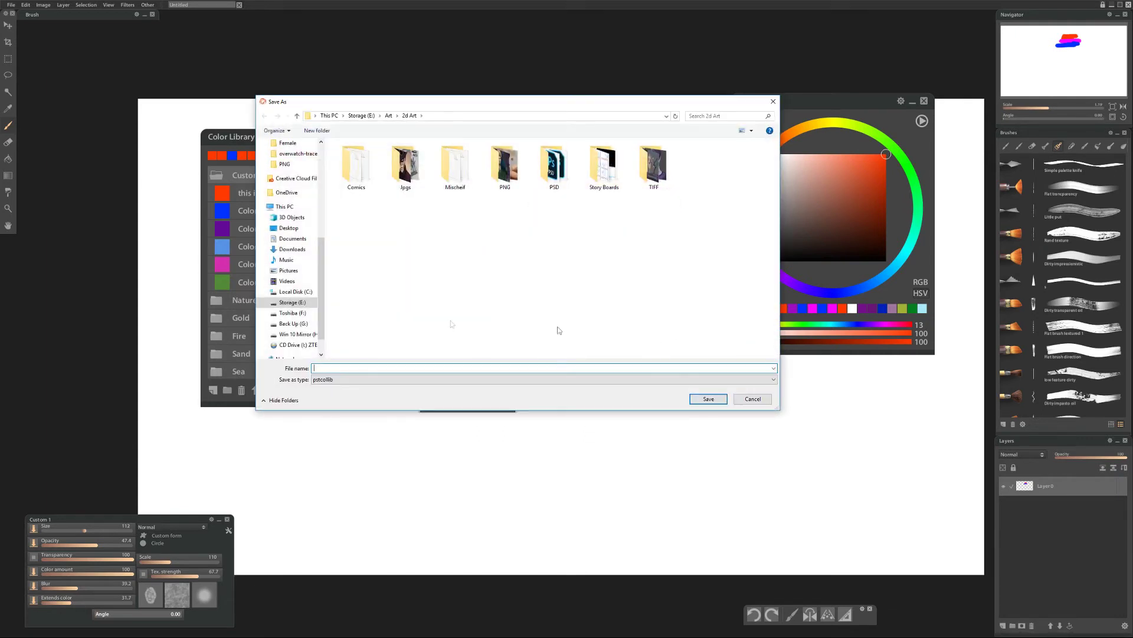
left_click(752, 399)
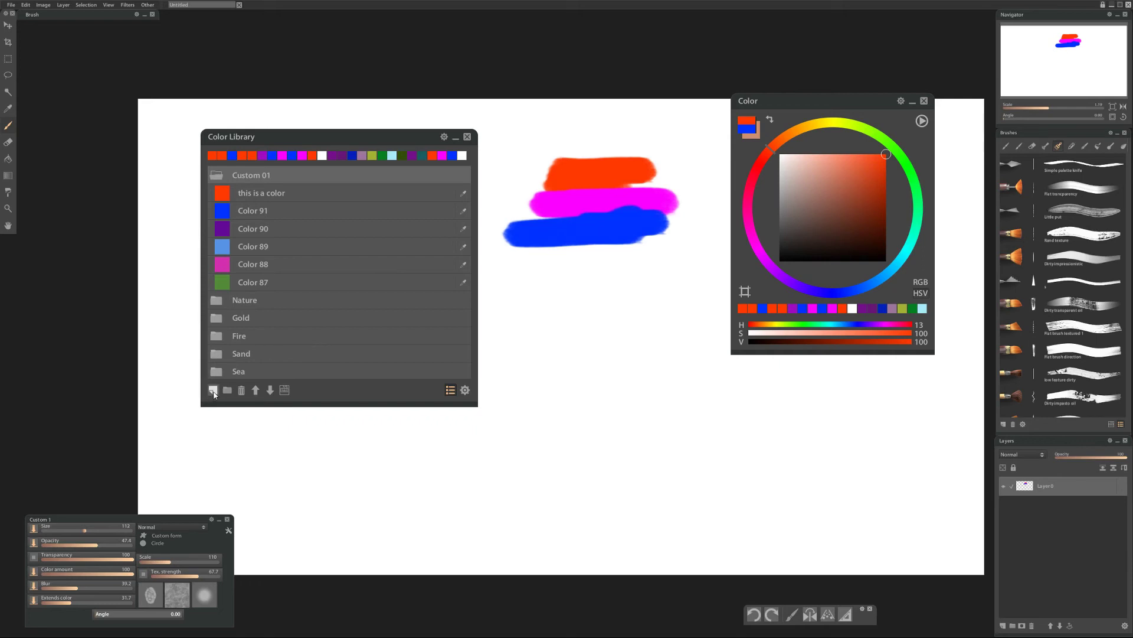
Step: Add swatches Color 93–95 to Custom 01 and sample the canvas magenta (H 299) into Color 95
left_click(213, 390)
left_click(213, 391)
left_click(212, 390)
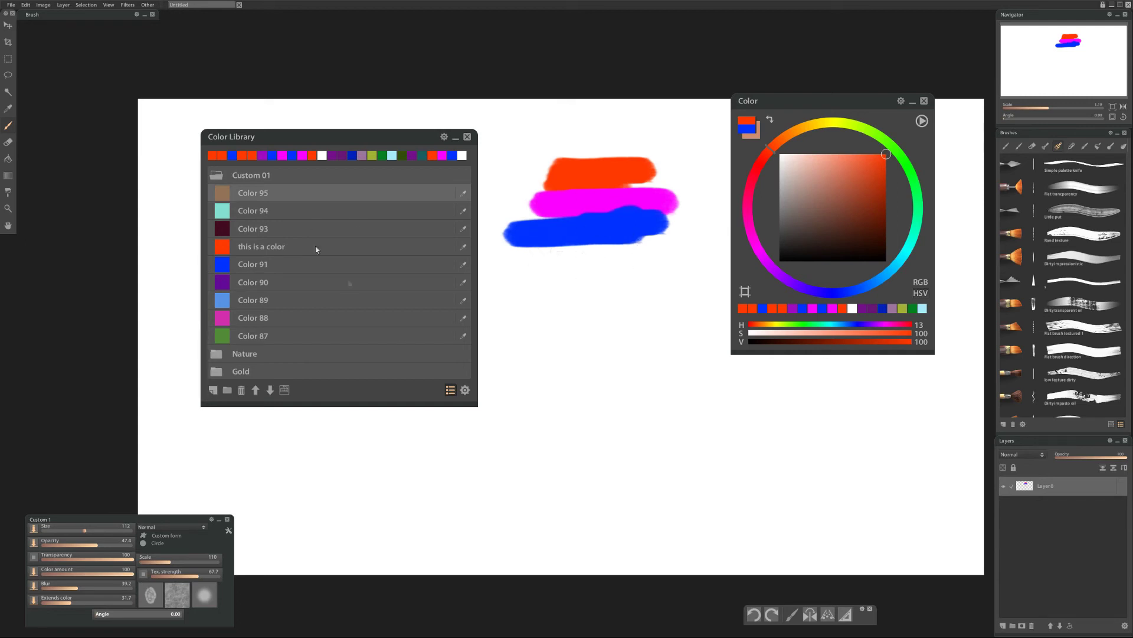
left_click(632, 187, "alt")
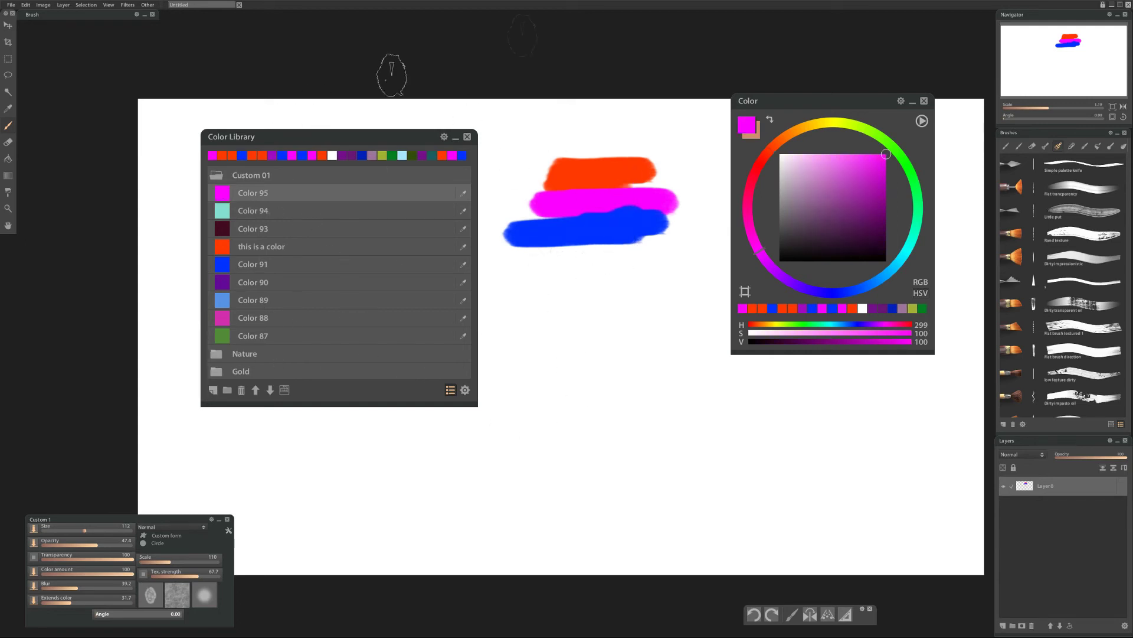